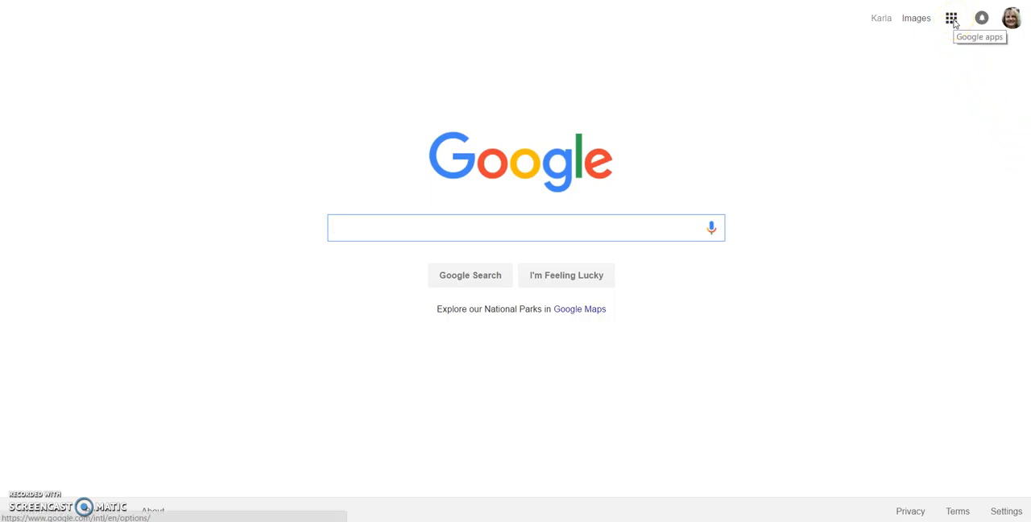
- Open Google Docs from the Google apps and create a new blank document
{"action": "left_click", "coordinate": [953, 22]}
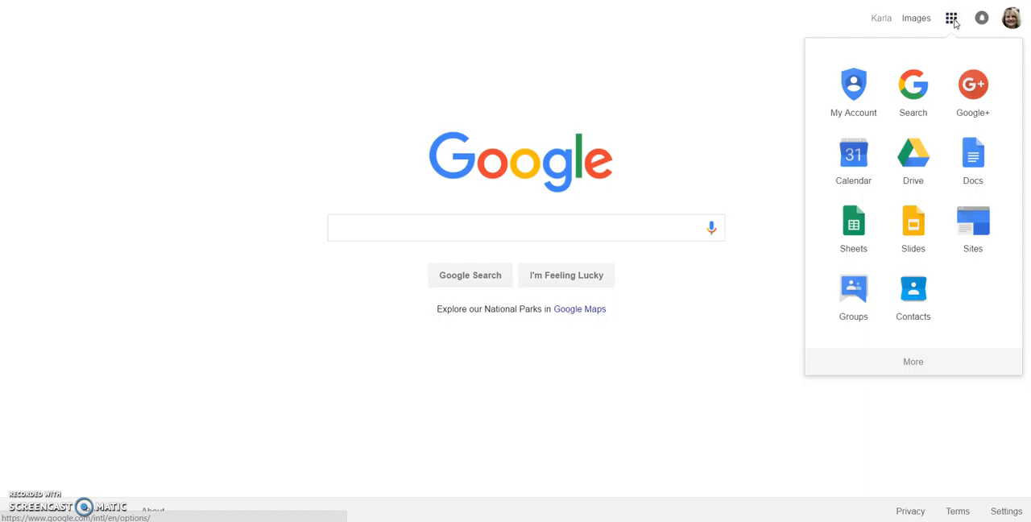
{"action": "left_click", "coordinate": [976, 163]}
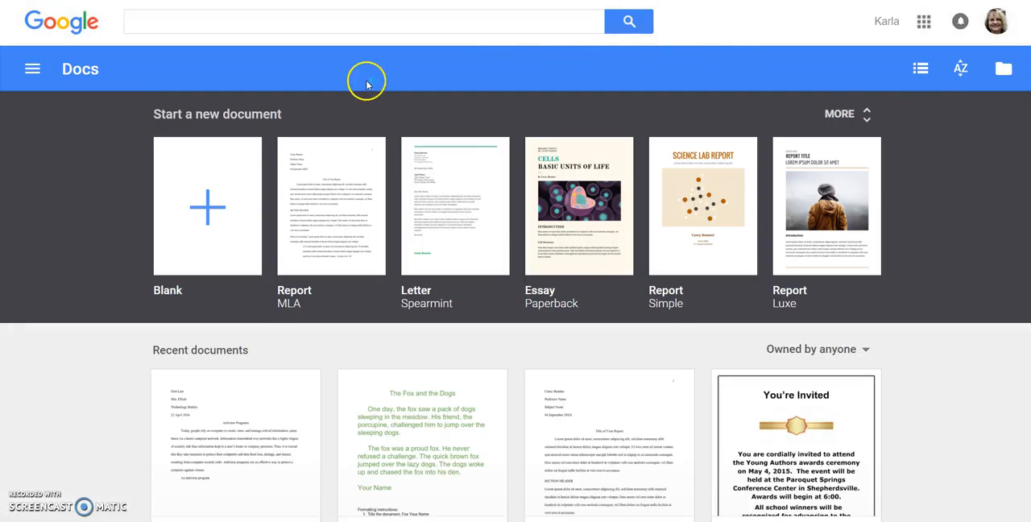
{"action": "left_click", "coordinate": [209, 218]}
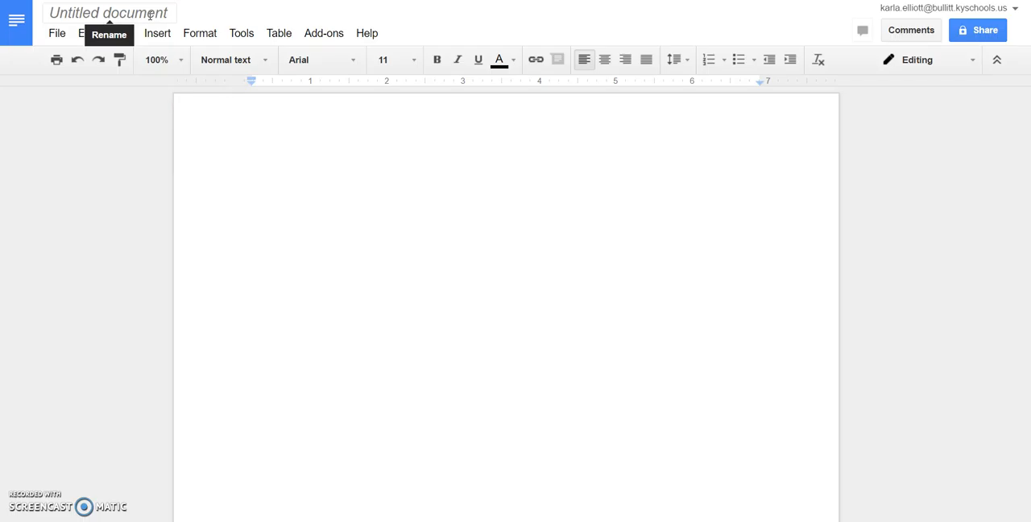
- Rename the untitled document as "Antivirus Your Name"
{"action": "left_click", "coordinate": [167, 13]}
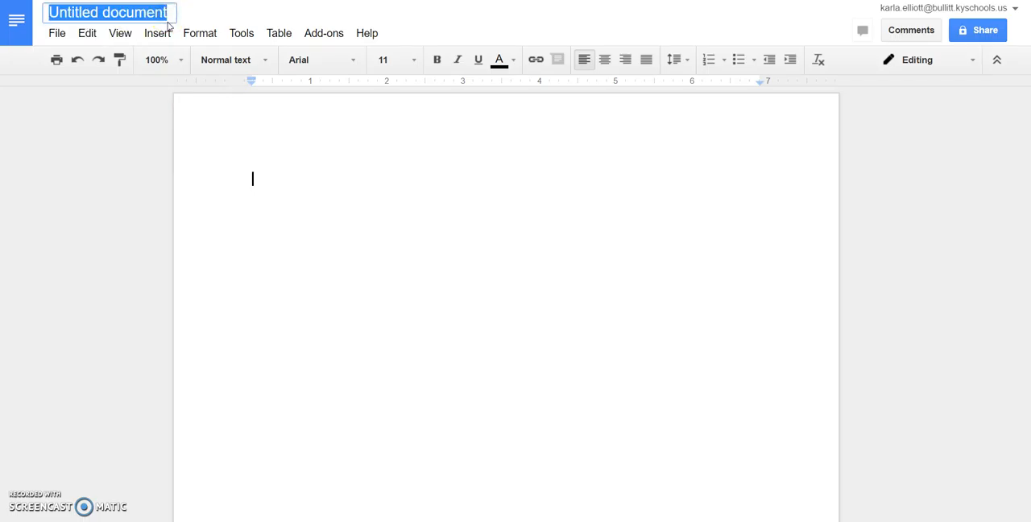
{"action": "key", "text": "BackSpace"}
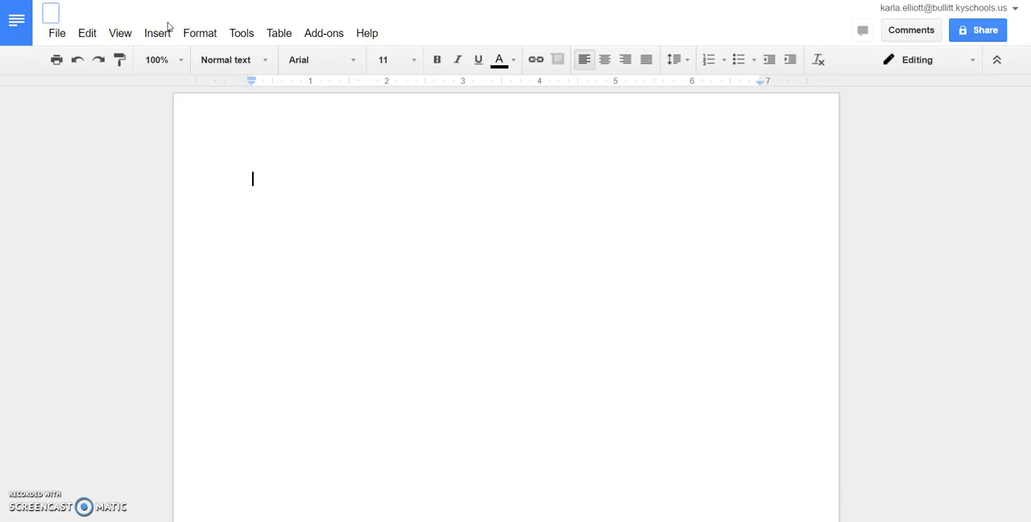
{"action": "type", "text": "Antivirus "}
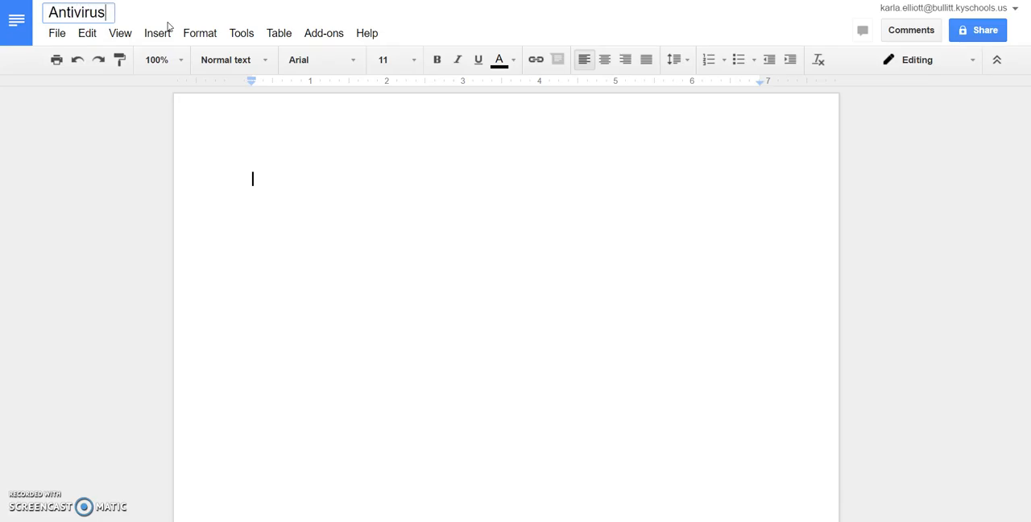
{"action": "type", "text": "Your Name"}
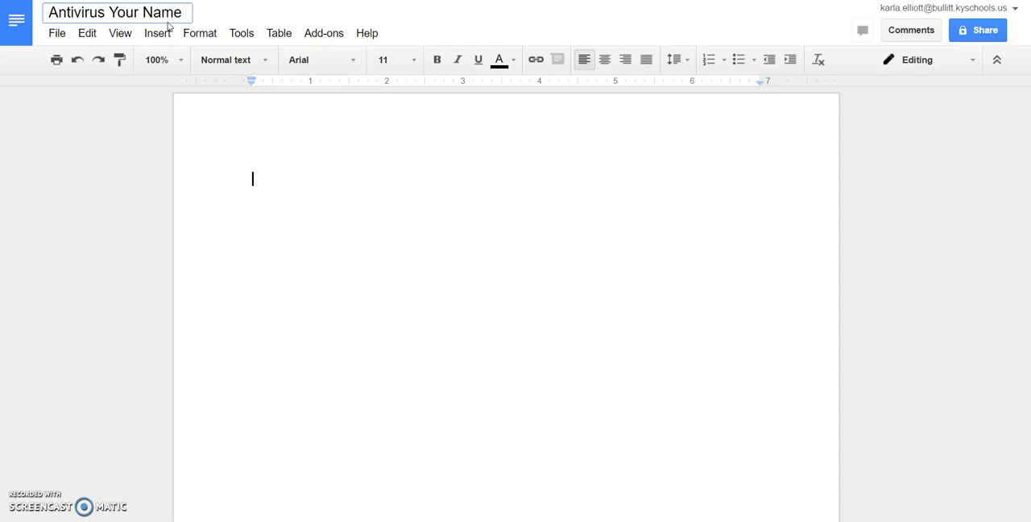
{"action": "left_click", "coordinate": [277, 182]}
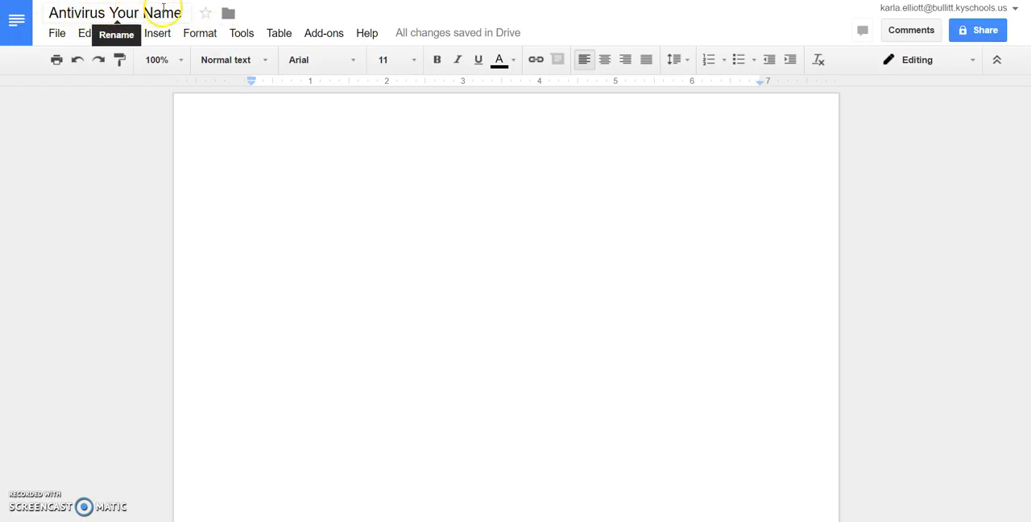
- Set the font size to 12 at the start of the blank document body
{"action": "left_click", "coordinate": [268, 180]}
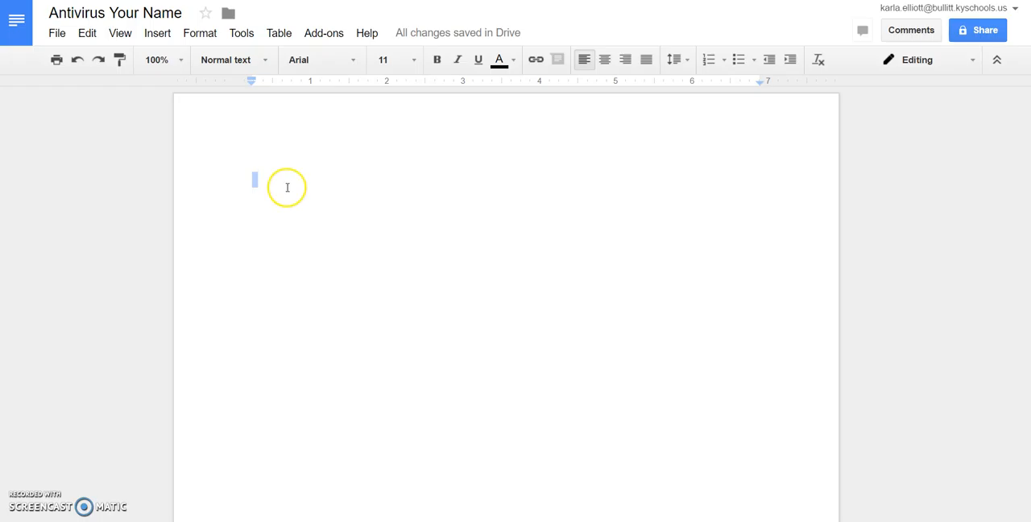
{"action": "left_click", "coordinate": [297, 175]}
{"action": "left_click", "coordinate": [415, 61]}
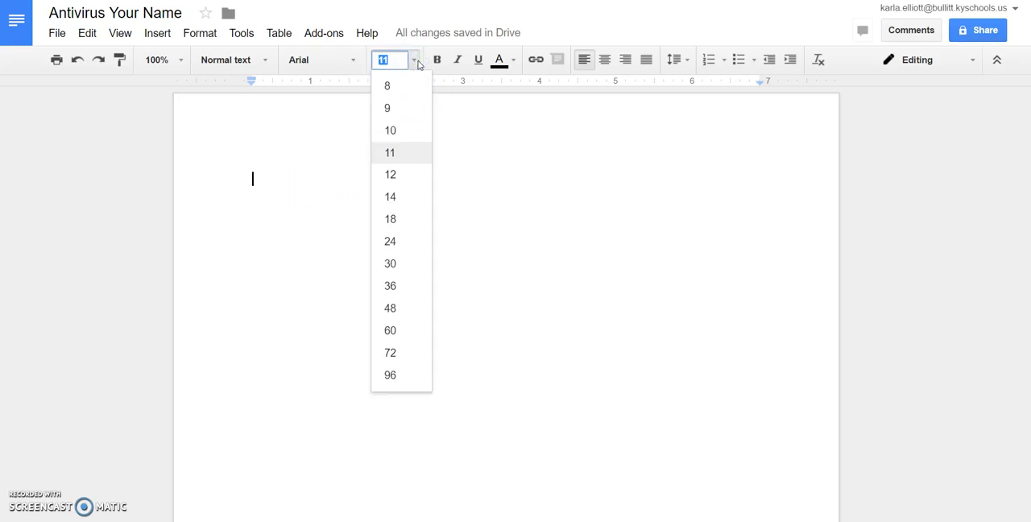
{"action": "left_click", "coordinate": [400, 184]}
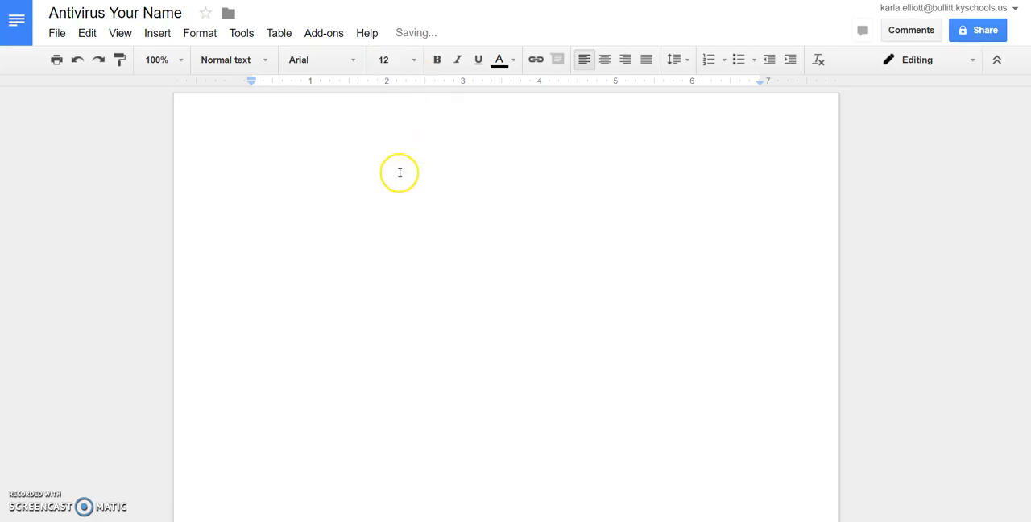
- Set the font to Times New Roman and the line spacing to Double
{"action": "left_click", "coordinate": [356, 61]}
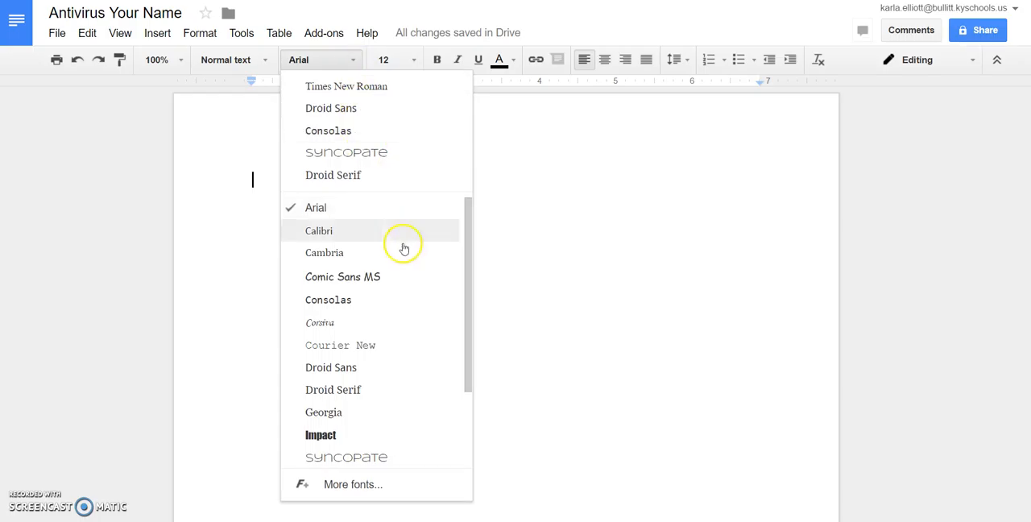
{"action": "scroll", "coordinate": [394, 266], "scroll_direction": "down", "scroll_amount": 2}
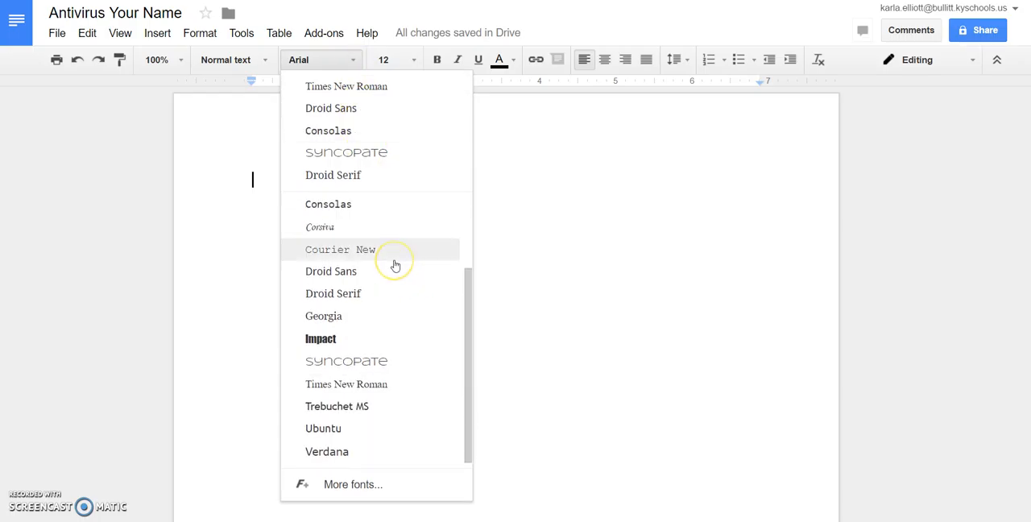
{"action": "left_click", "coordinate": [366, 386]}
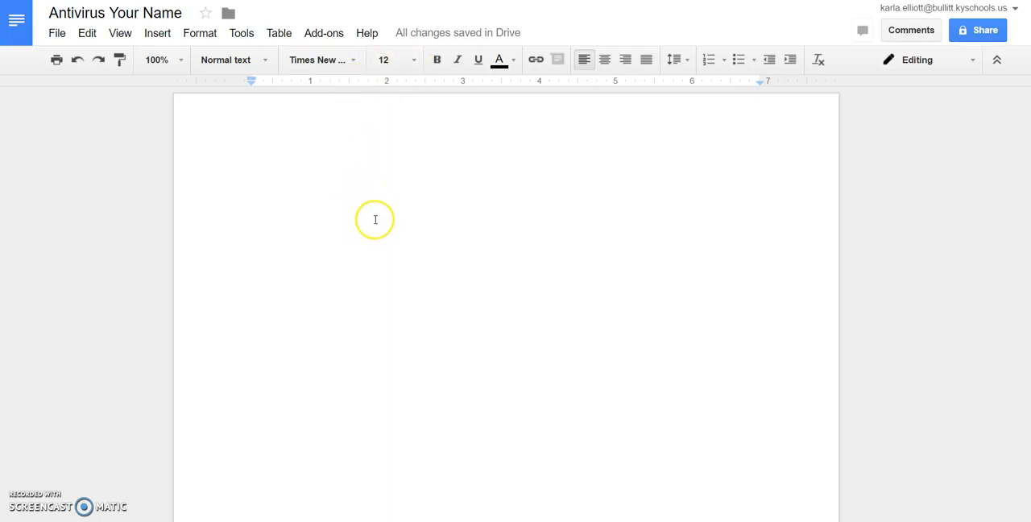
{"action": "left_click", "coordinate": [688, 64]}
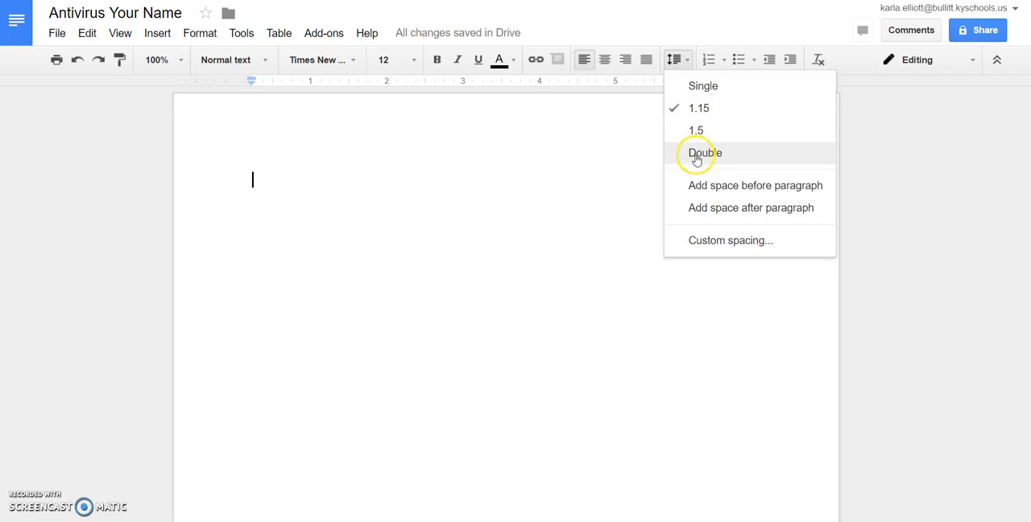
{"action": "left_click", "coordinate": [724, 154]}
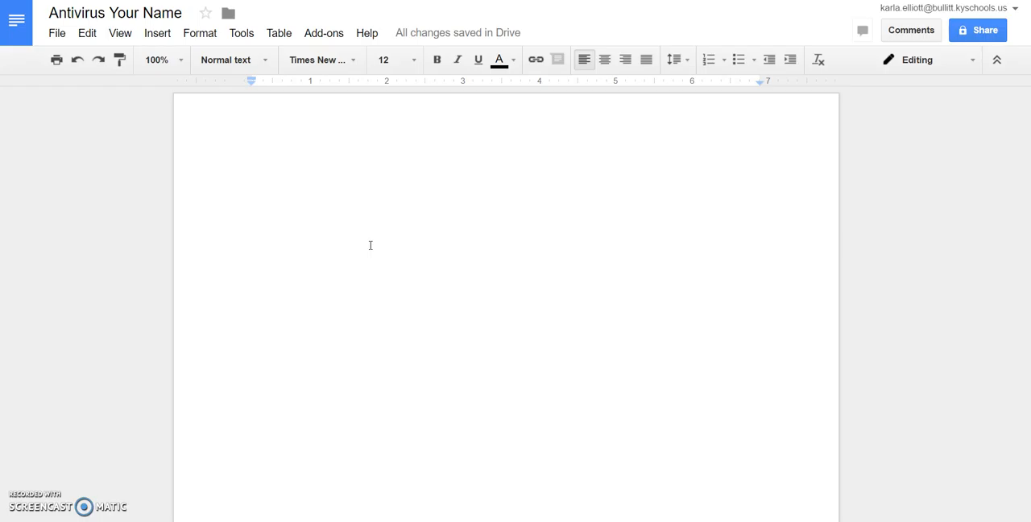
- Enter the first two heading lines: the placeholder "First Last" for the student, and the teacher's title and surname below it
{"action": "type", "text": "First "}
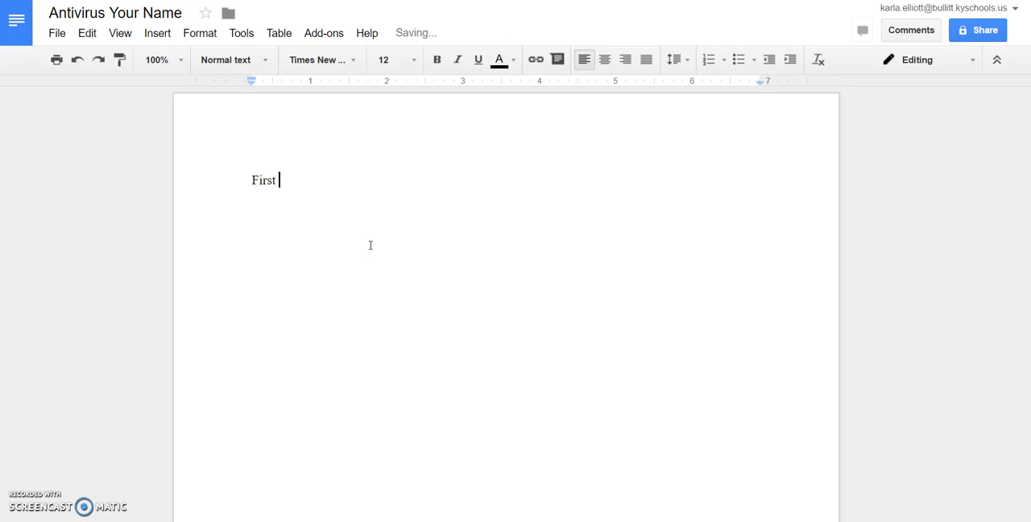
{"action": "type", "text": "Last"}
{"action": "key", "text": "Return"}
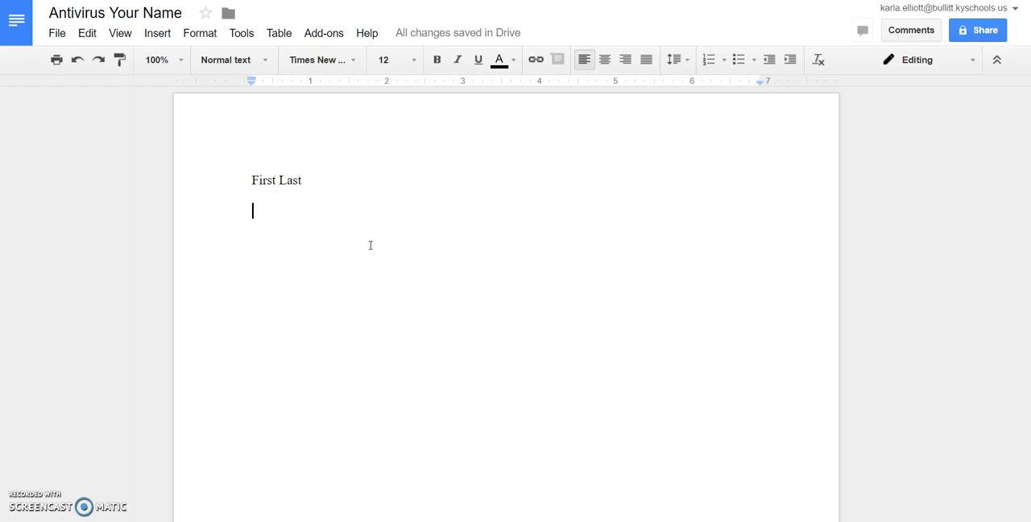
{"action": "type", "text": "Mrs. Elliott"}
{"action": "key", "text": "Return"}
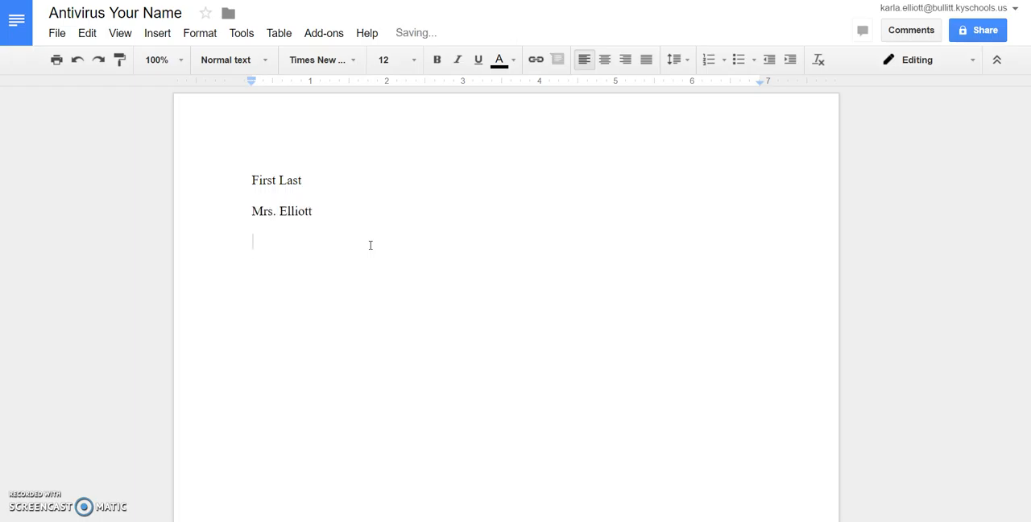
- Add the course line "Technology Studies" and the date line "22 April 2016" to the heading, ending on a new line
{"action": "type", "text": "Technology Stude"}
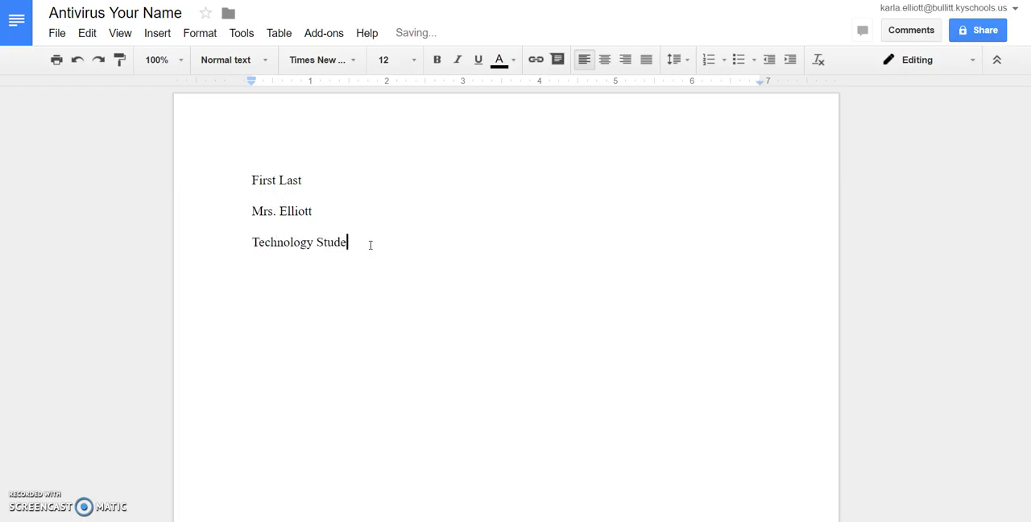
{"action": "key", "text": "BackSpace"}
{"action": "type", "text": "ies"}
{"action": "key", "text": "Return"}
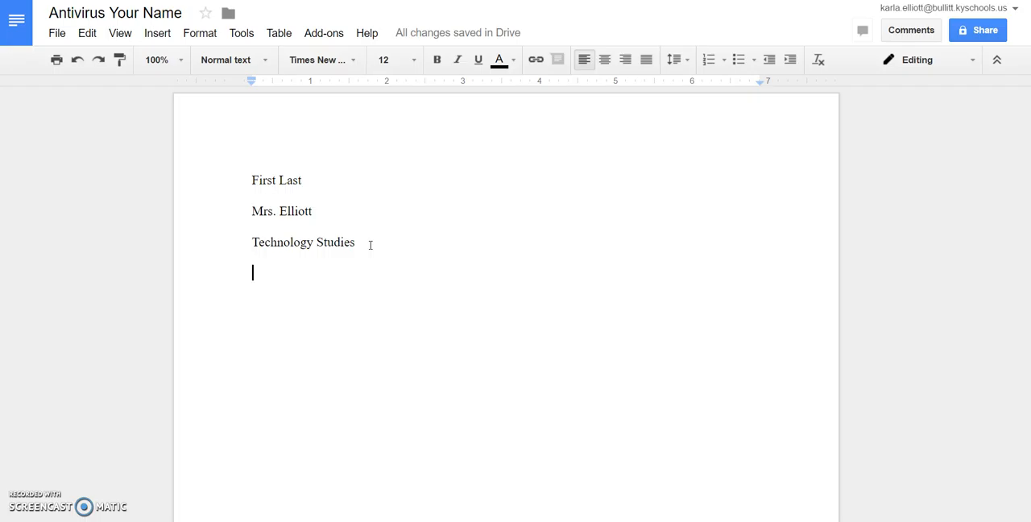
{"action": "type", "text": "22 "}
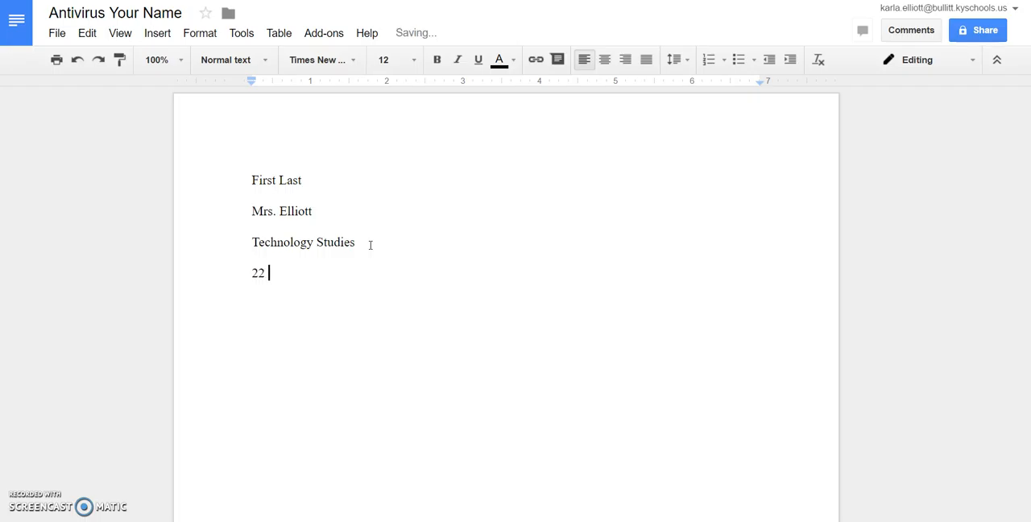
{"action": "type", "text": "April 2016"}
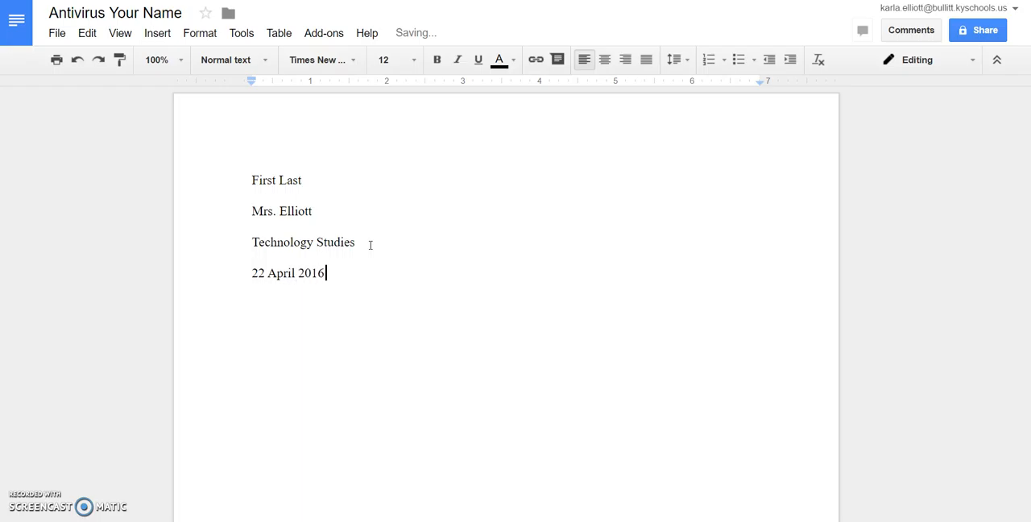
{"action": "key", "text": "Return"}
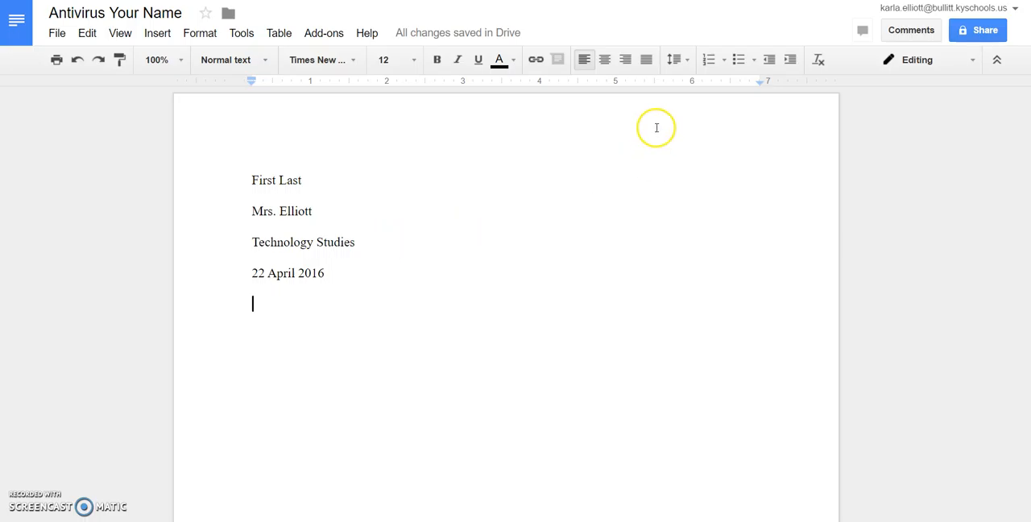
- Add the centered title "Antivirus Programs" below the date, followed by a new line
{"action": "left_click", "coordinate": [603, 65]}
{"action": "type", "text": "A"}
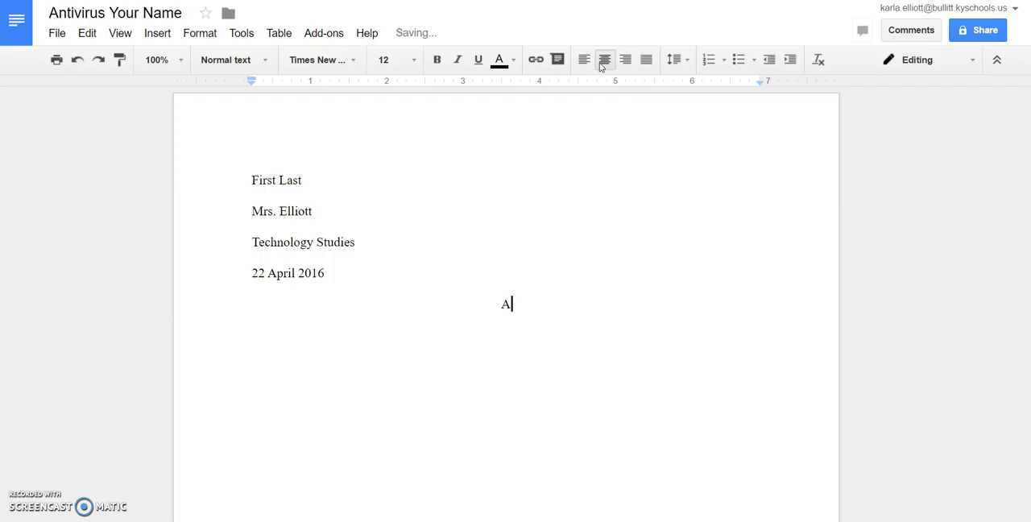
{"action": "type", "text": "ntivirus Programs"}
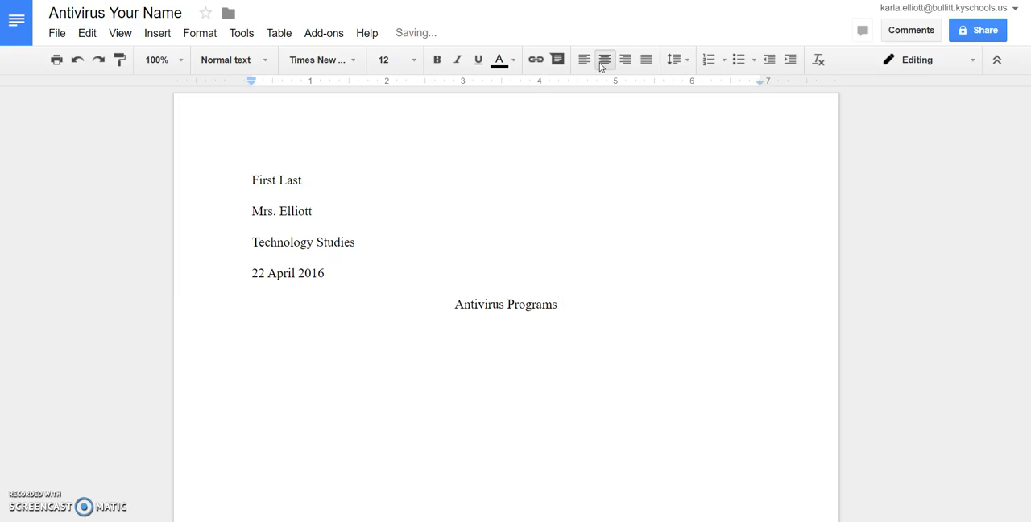
{"action": "key", "text": "Return"}
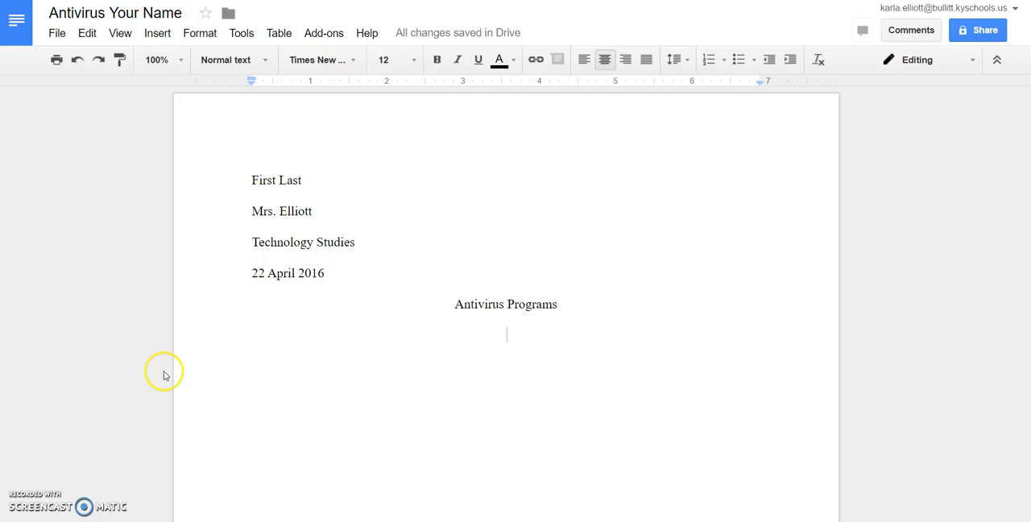
- Left-align the line below the title, indent it, and write "Today, people rely on computers to create, store, and manage critical information, many"
{"action": "left_click", "coordinate": [581, 63]}
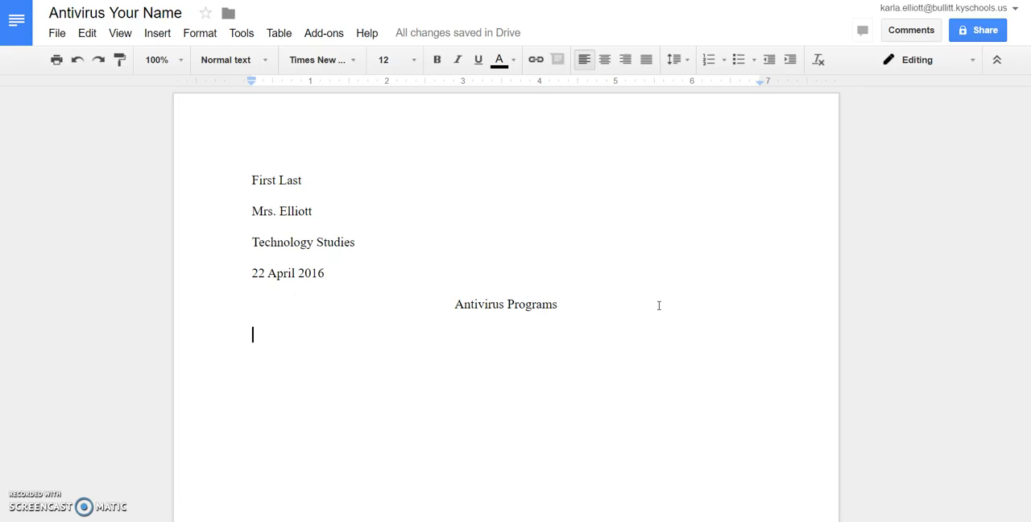
{"action": "key", "text": "Tab"}
{"action": "type", "text": "To"}
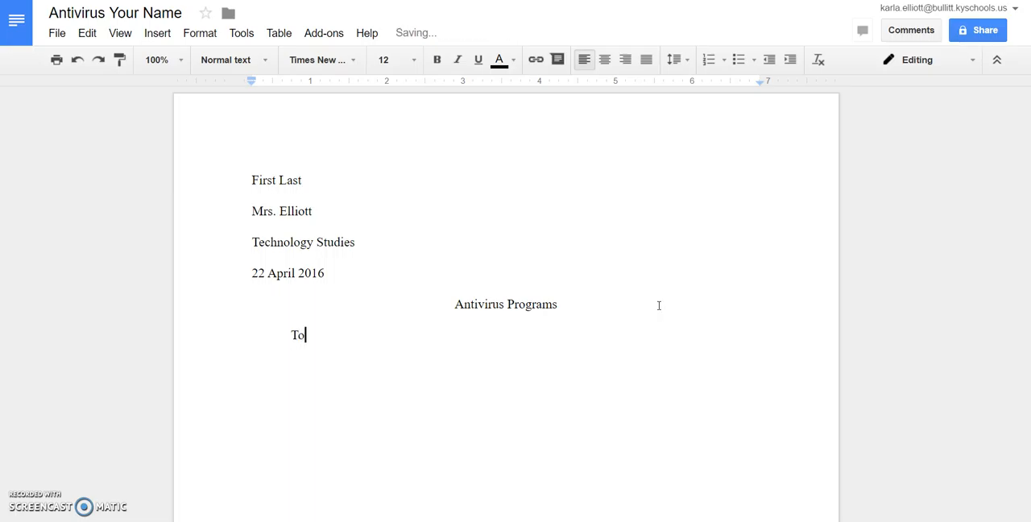
{"action": "type", "text": "day, people rely"}
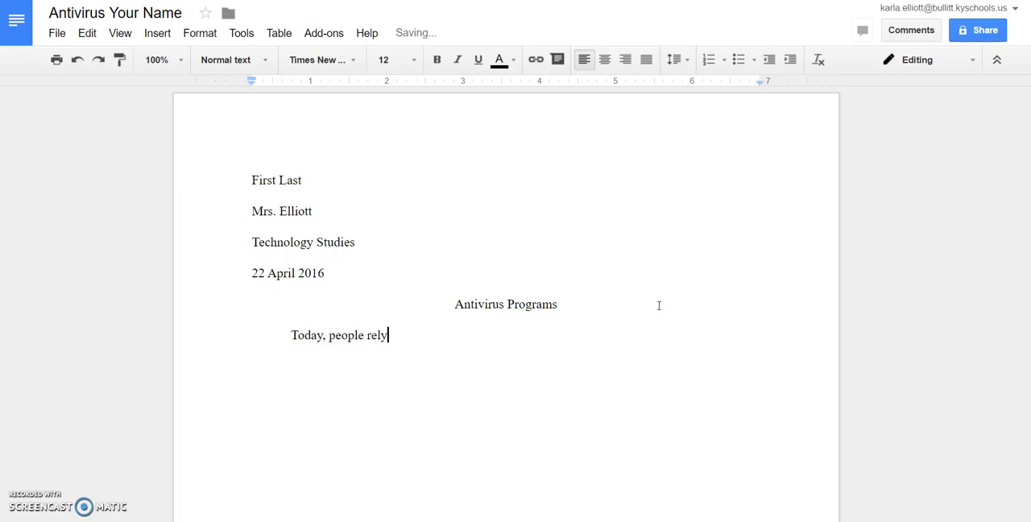
{"action": "type", "text": " on computers to cre"}
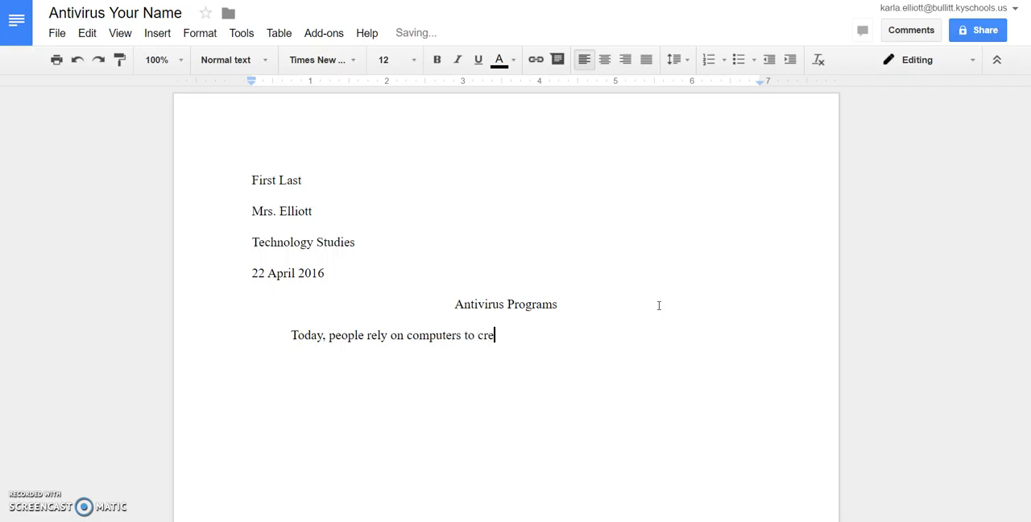
{"action": "type", "text": "ate, store, and manage"}
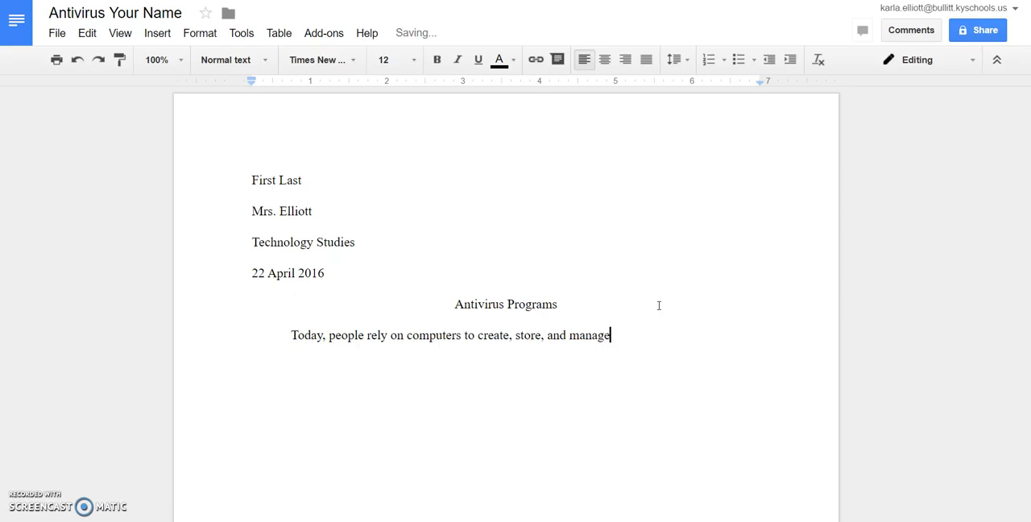
{"action": "type", "text": " critical information, man"}
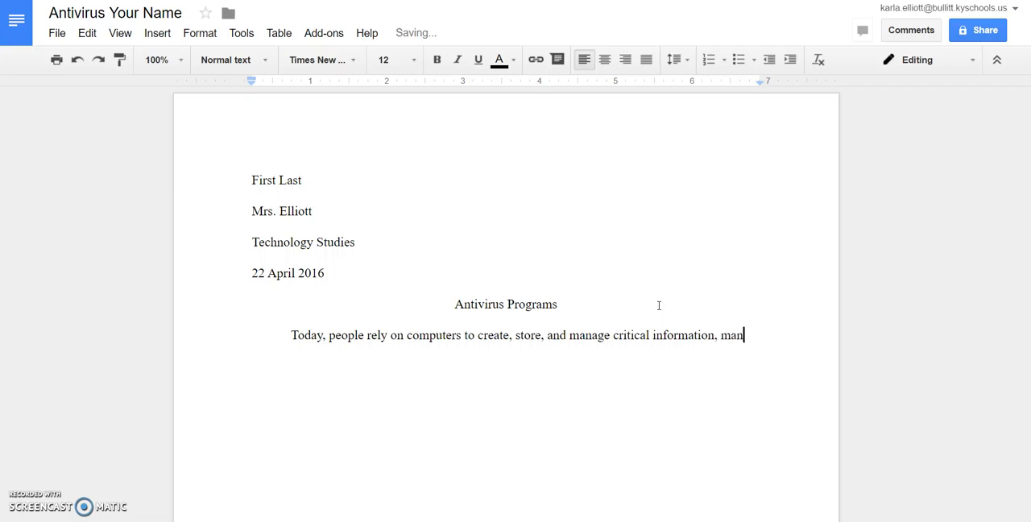
{"action": "type", "text": "y times via a h"}
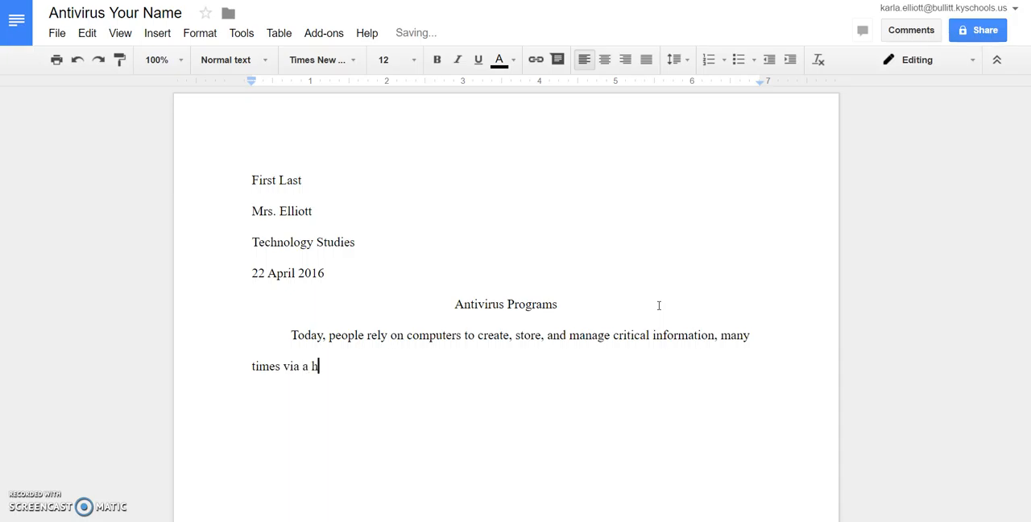
{"action": "type", "text": "ome computer network"}
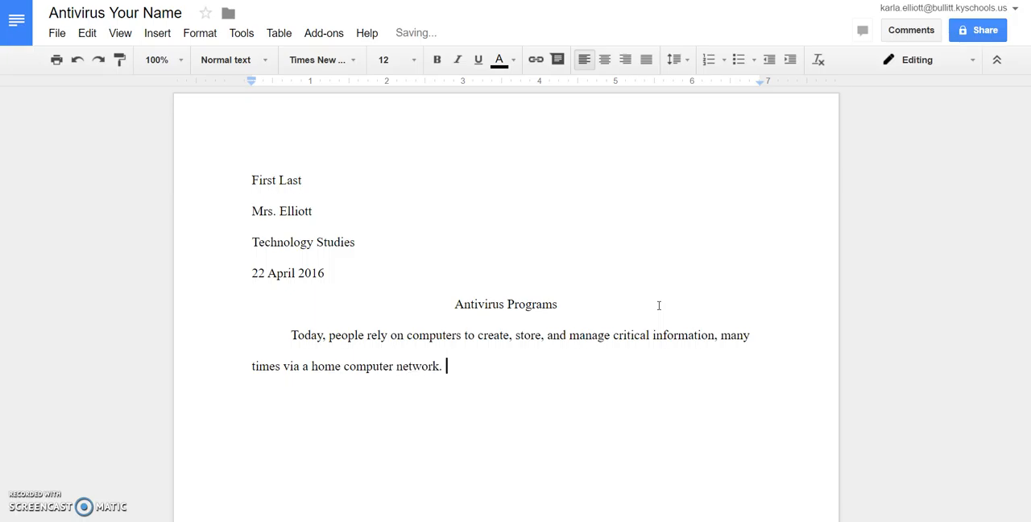
{"action": "type", "text": ". Information transmi"}
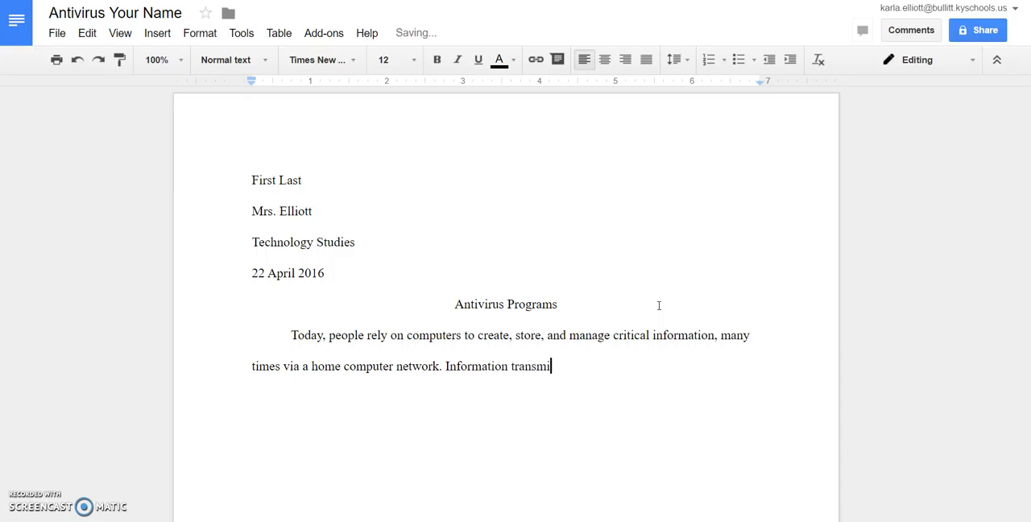
{"action": "type", "text": "tted over netwaorks"}
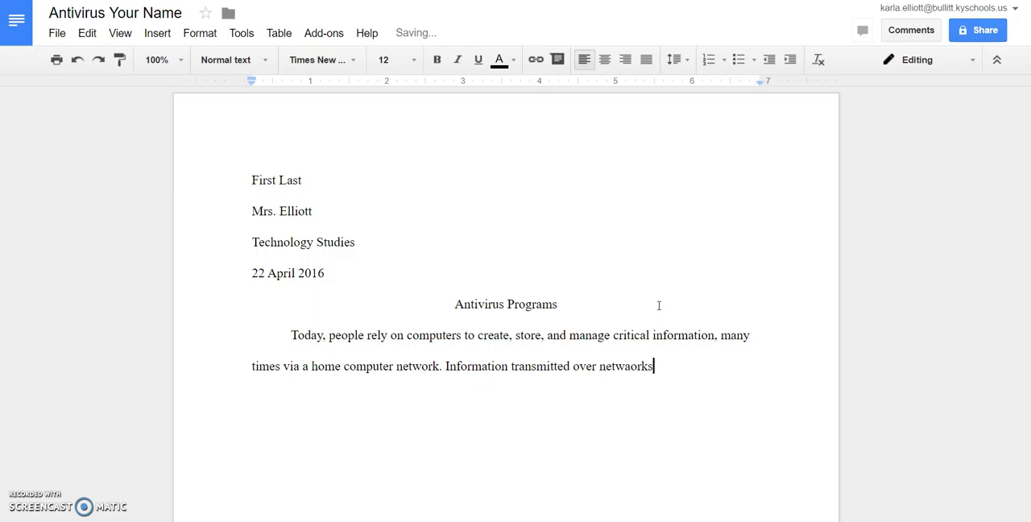
- Close the first sentence and begin the second with "Information transmitted over networks has a higher degree of security"
{"action": "key", "text": "BackSpace"}
{"action": "key", "text": "BackSpace"}
{"action": "key", "text": "BackSpace"}
{"action": "key", "text": "BackSpace"}
{"action": "key", "text": "BackSpace"}
{"action": "type", "text": "orks has a high"}
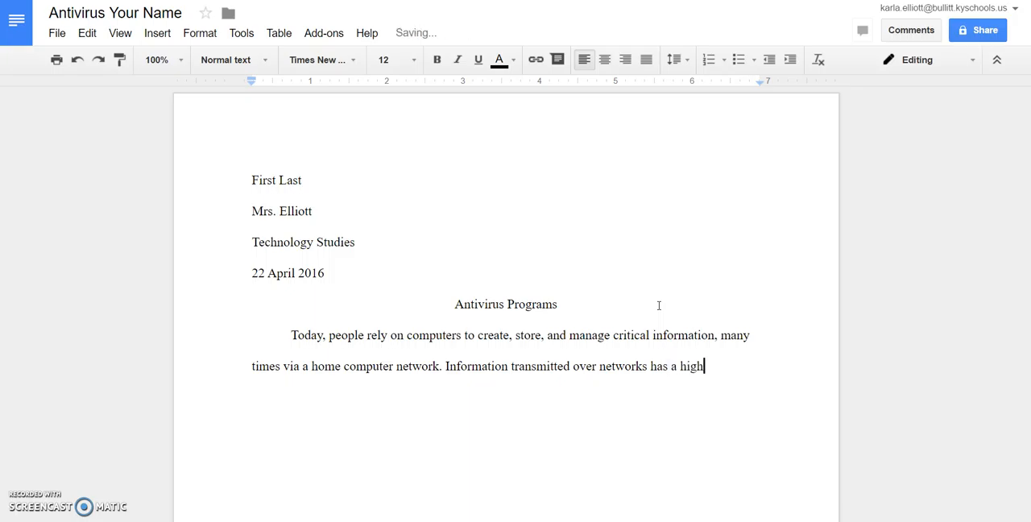
{"action": "type", "text": "er degree of secur"}
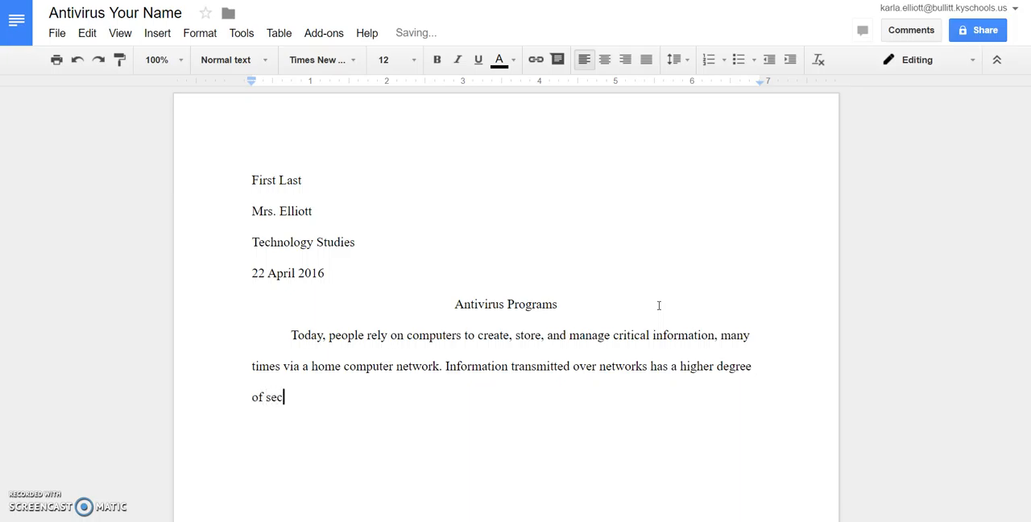
{"action": "type", "text": "ity than information"}
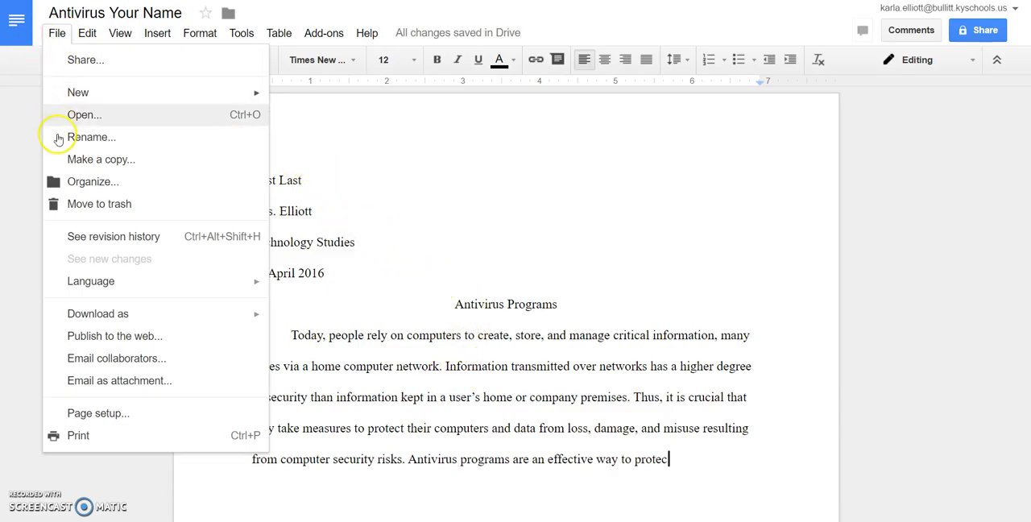
- Check the document's margins in the page setup and accept the settings
{"action": "left_click", "coordinate": [117, 420]}
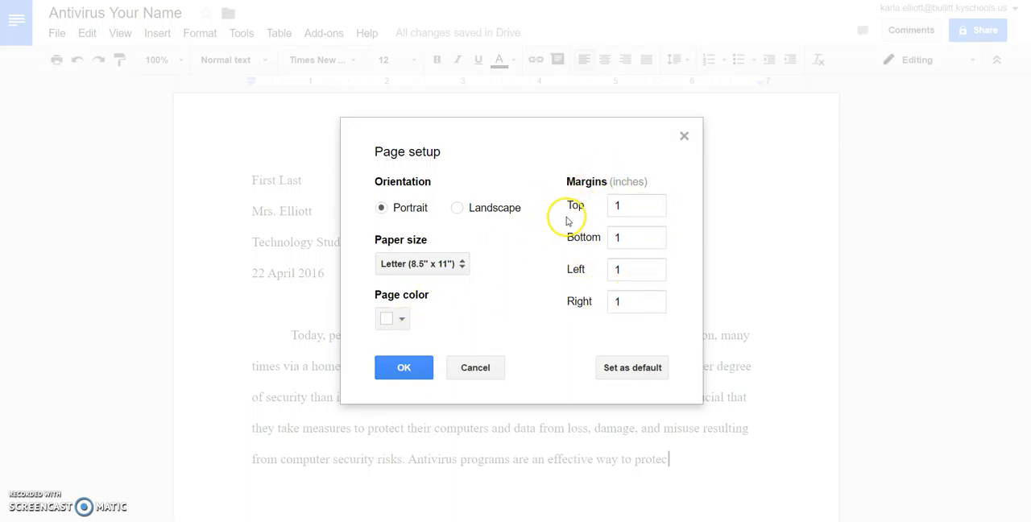
{"action": "left_click", "coordinate": [419, 371]}
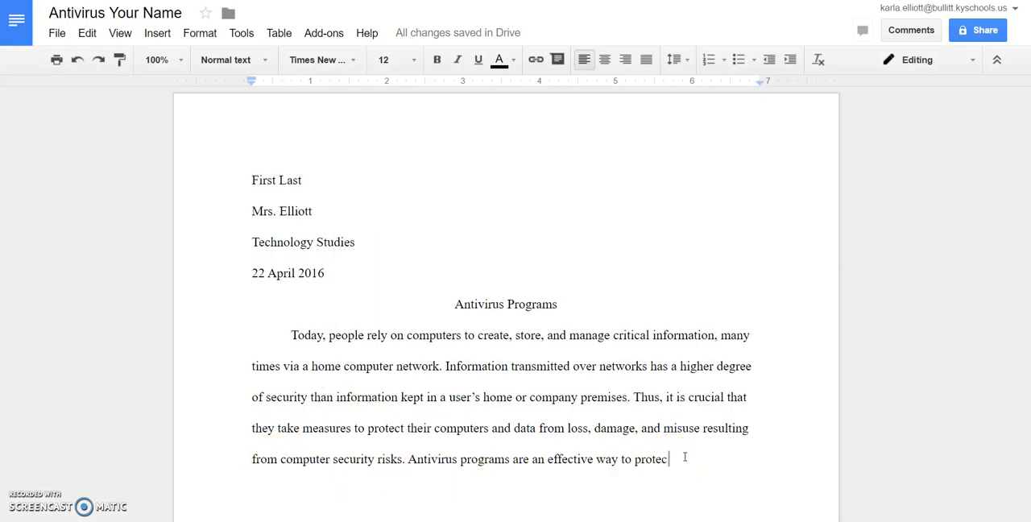
- Finish the last sentence of the first body paragraph so it ends "protect a computer against viruses."
{"action": "type", "text": "t"}
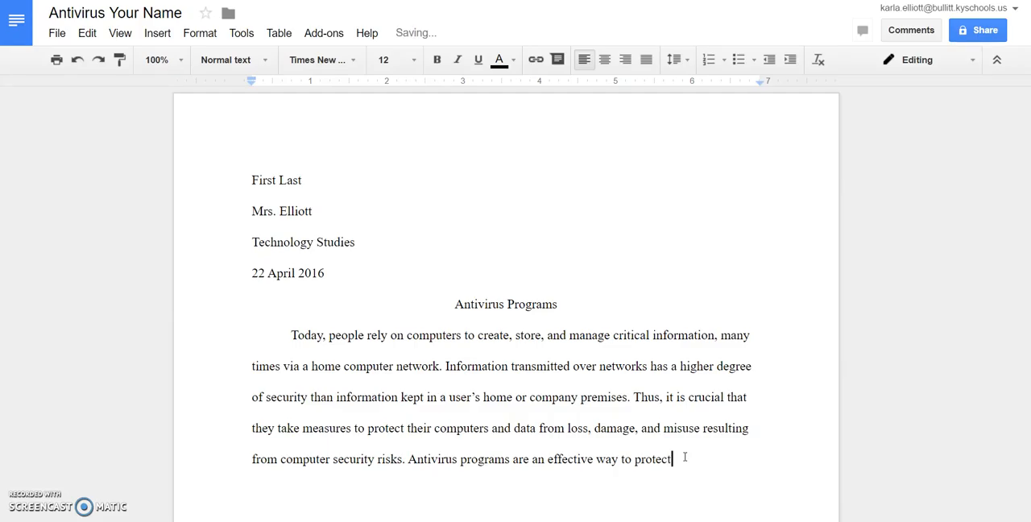
{"action": "type", "text": " a computer "}
{"action": "type", "text": "again"}
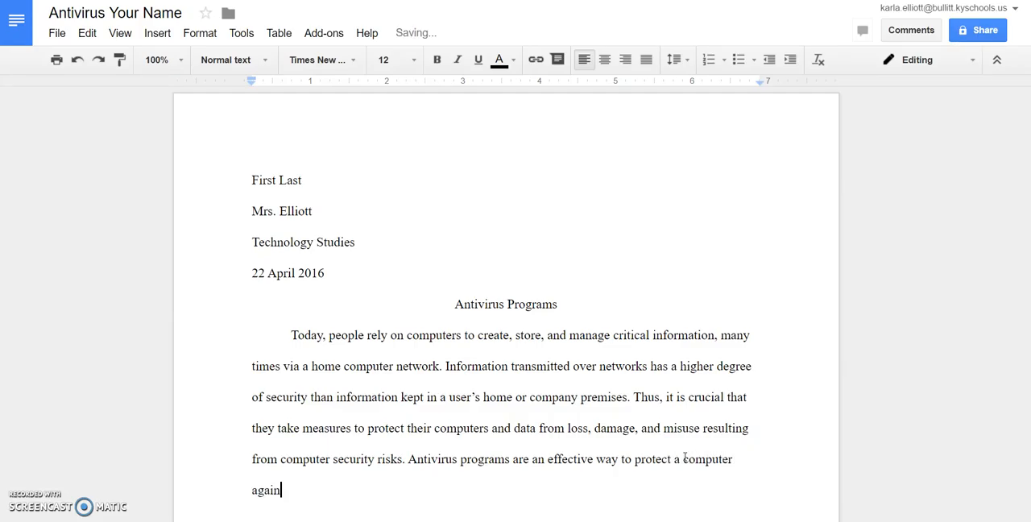
{"action": "type", "text": "st viruses."}
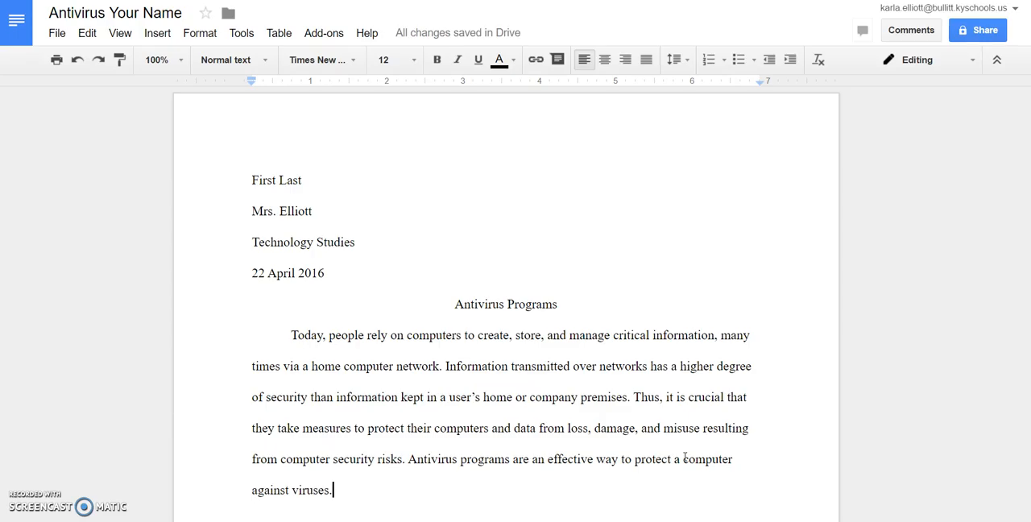
- Start a second, indented body paragraph with the words "An antivirus"
{"action": "key", "text": "Return"}
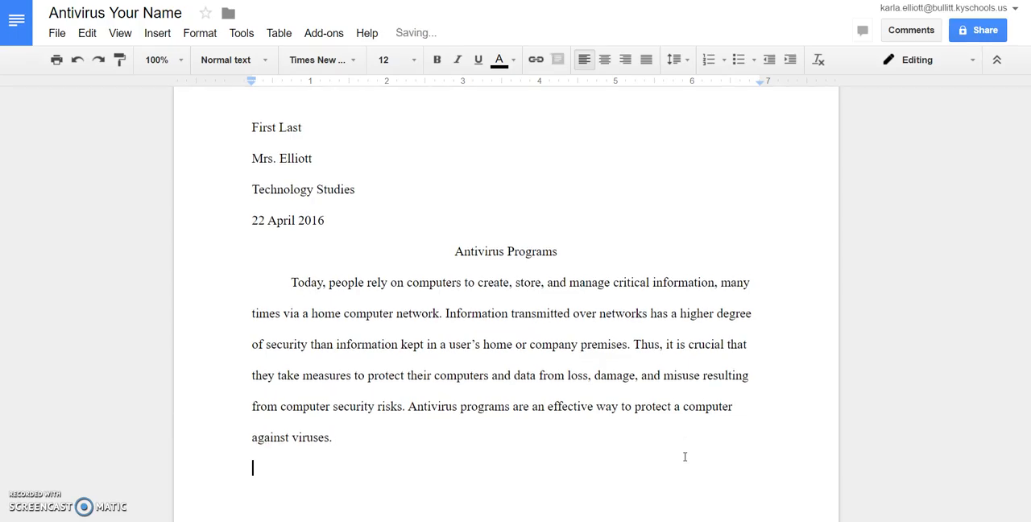
{"action": "key", "text": "Tab"}
{"action": "type", "text": "An antivirus."}
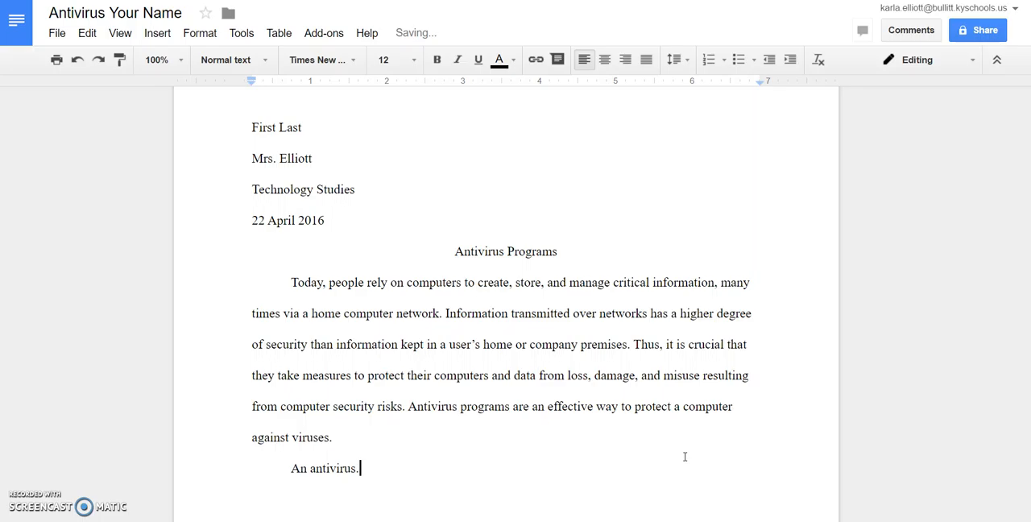
{"action": "key", "text": "BackSpace"}
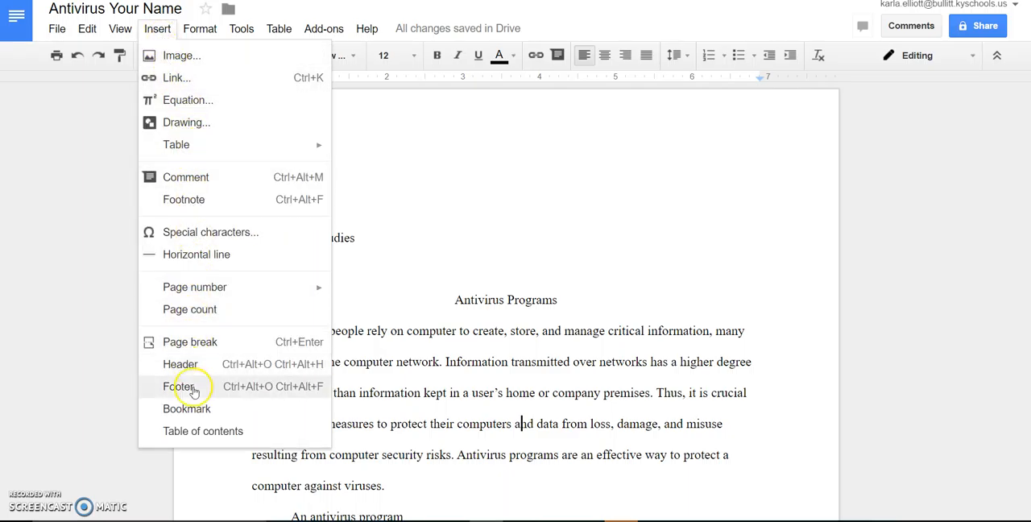
- Add a page header and format it right-aligned in Times New Roman, size 12
{"action": "left_click", "coordinate": [181, 364]}
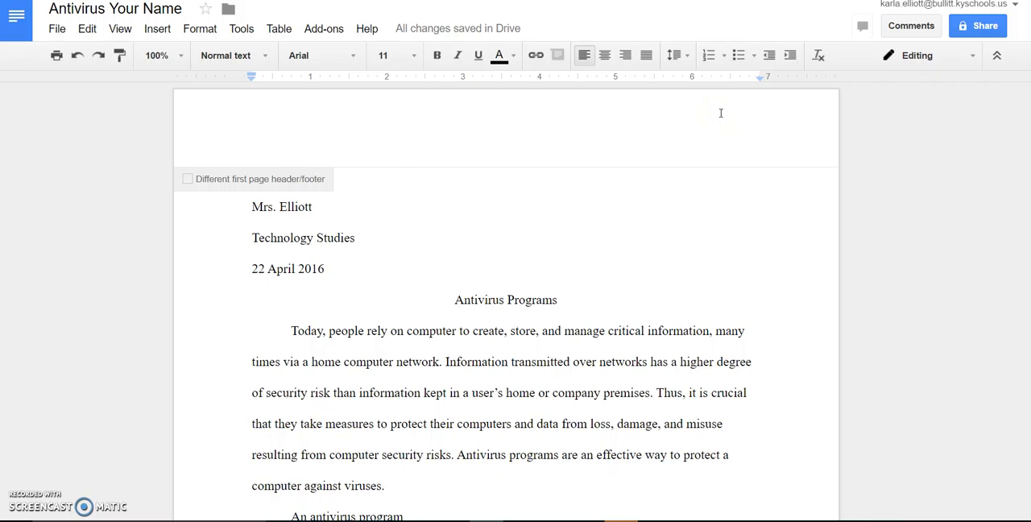
{"action": "left_click", "coordinate": [626, 57]}
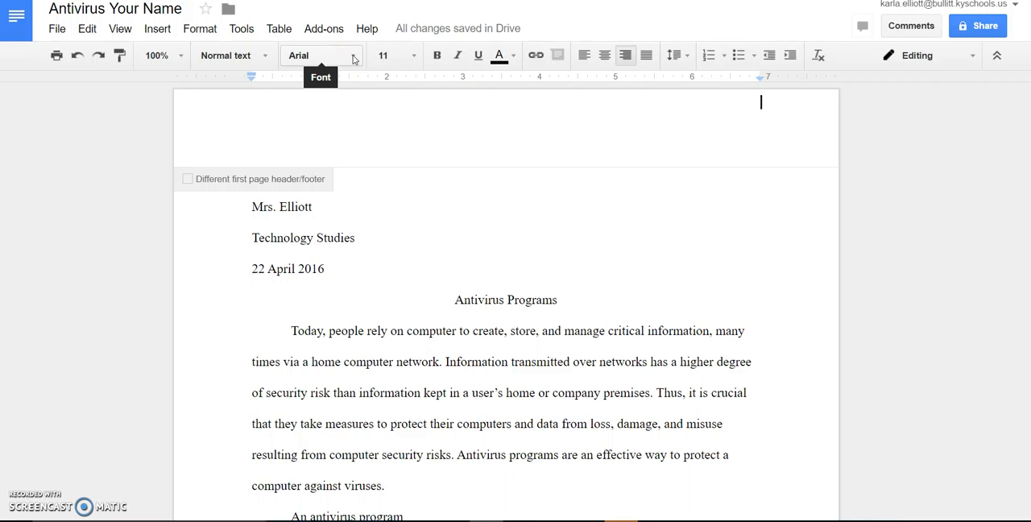
{"action": "left_click", "coordinate": [352, 56]}
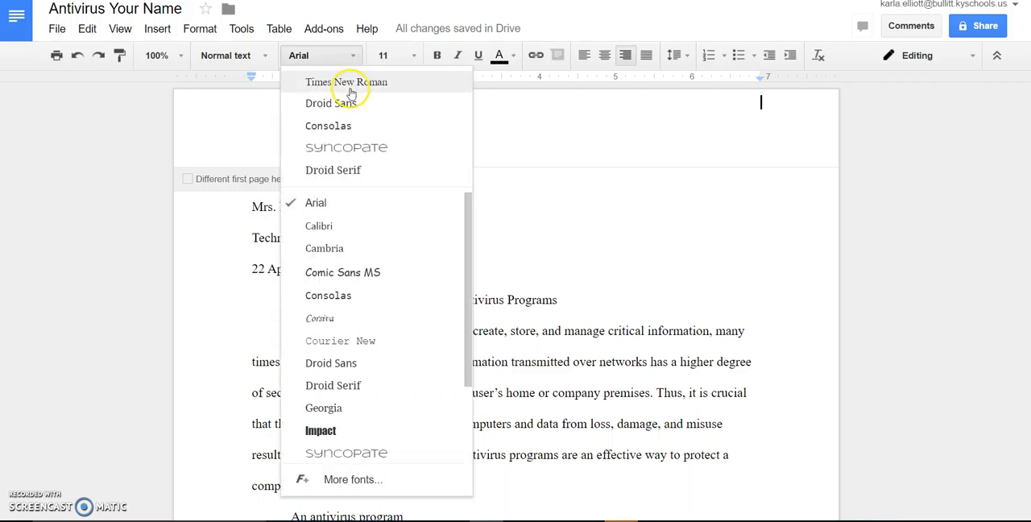
{"action": "left_click", "coordinate": [350, 87]}
{"action": "left_click", "coordinate": [413, 56]}
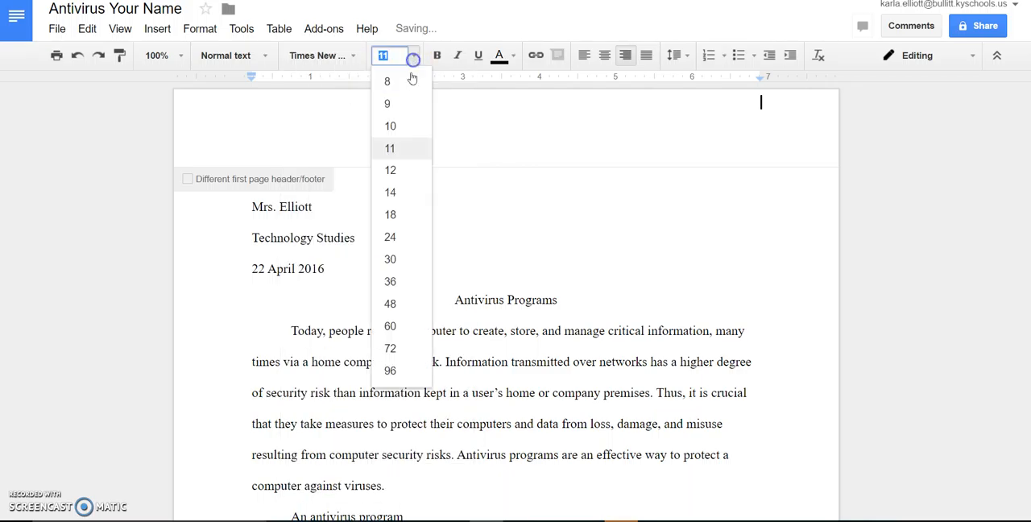
{"action": "left_click", "coordinate": [392, 172]}
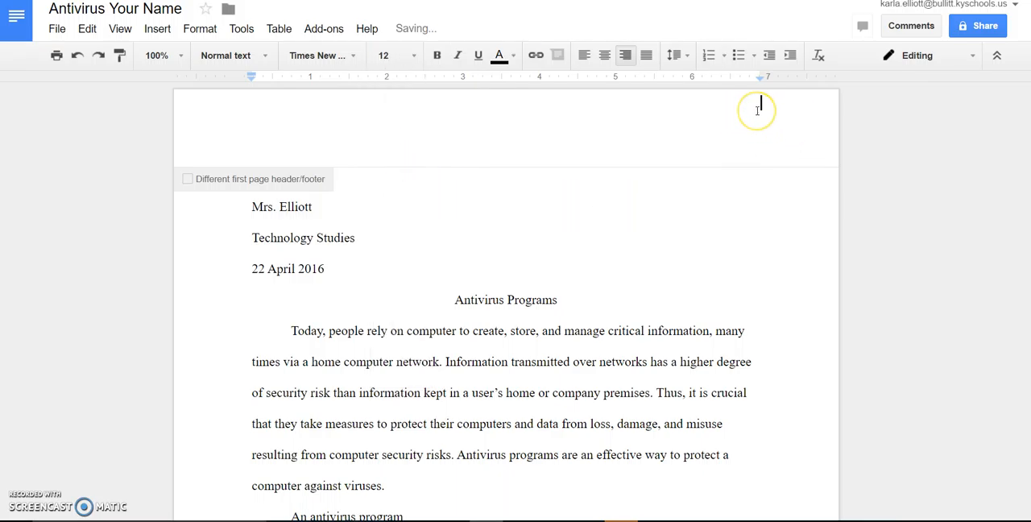
- Enter the last name in the header followed by an automatic page number starting on the first page, and return to the body text
{"action": "type", "text": "Elliott"}
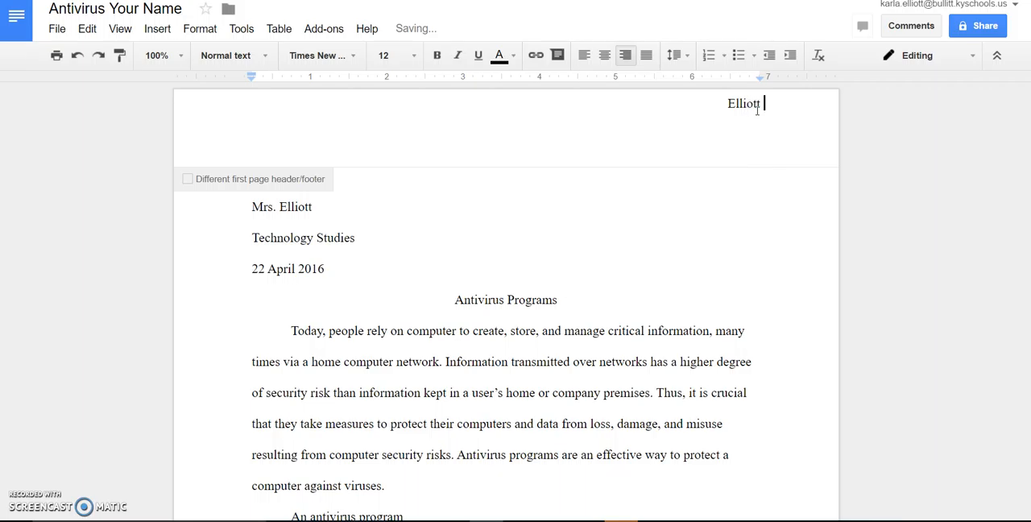
{"action": "left_click", "coordinate": [774, 114]}
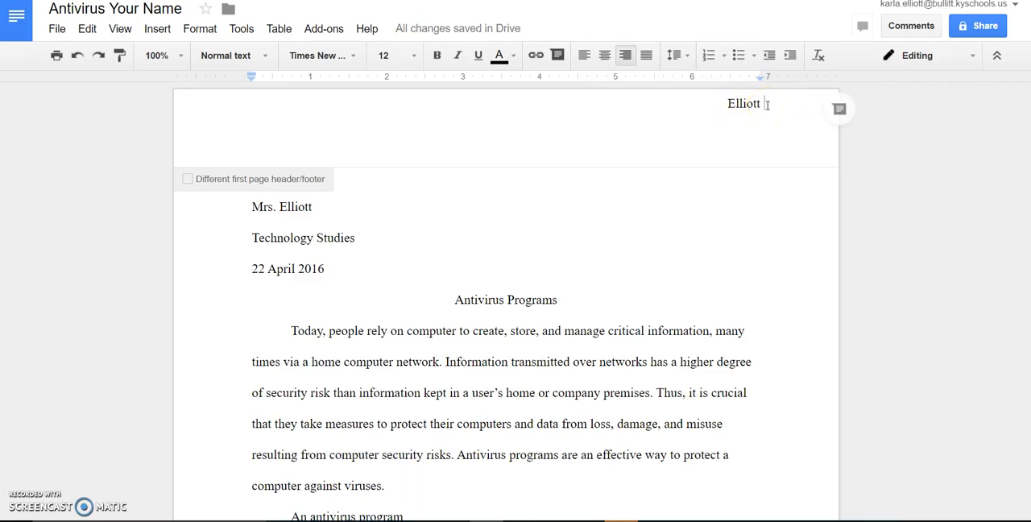
{"action": "type", "text": "1"}
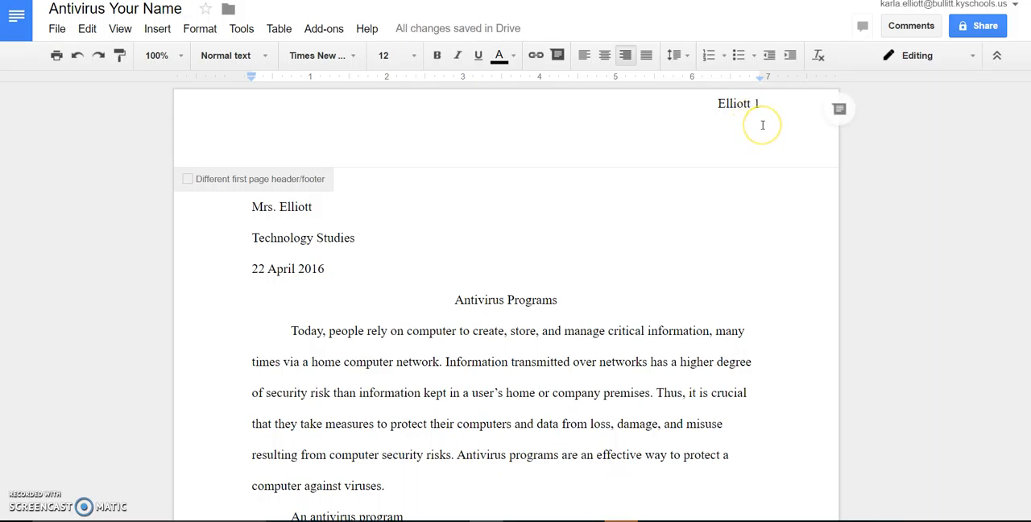
{"action": "key", "text": "BackSpace"}
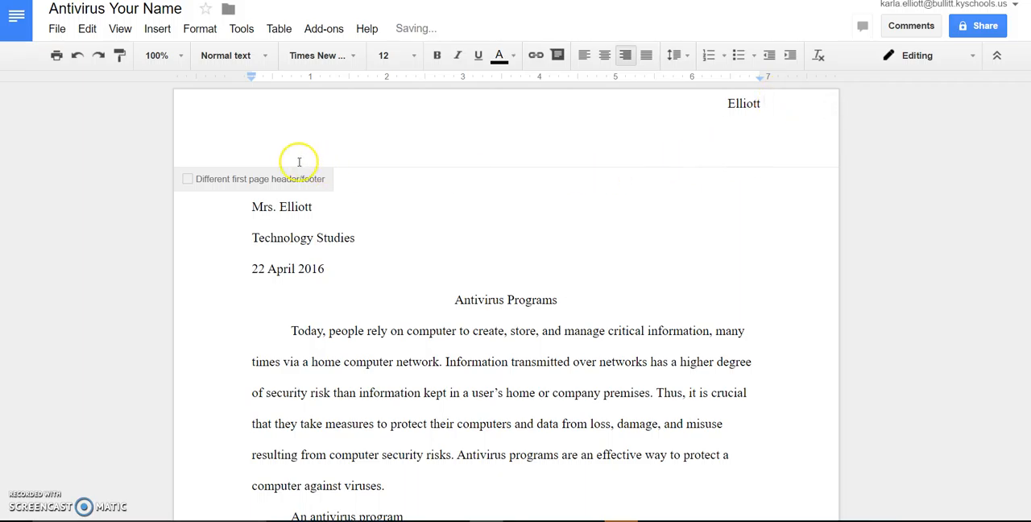
{"action": "left_click", "coordinate": [157, 28]}
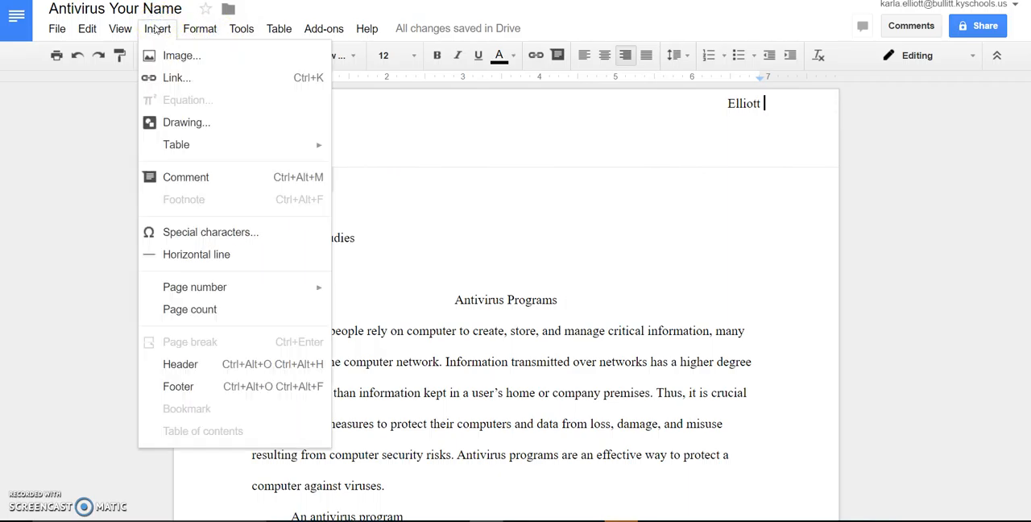
{"action": "mouse_move", "coordinate": [223, 291]}
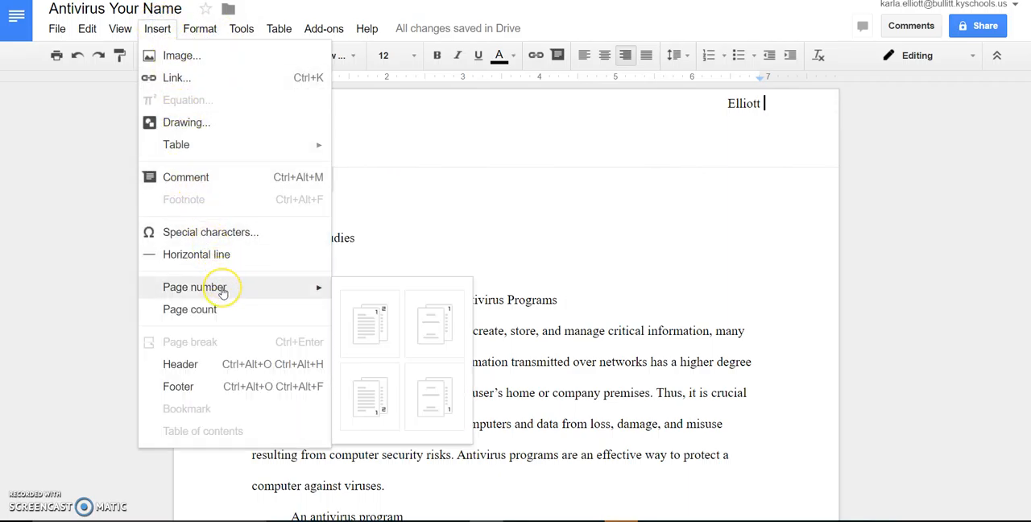
{"action": "left_click", "coordinate": [375, 323]}
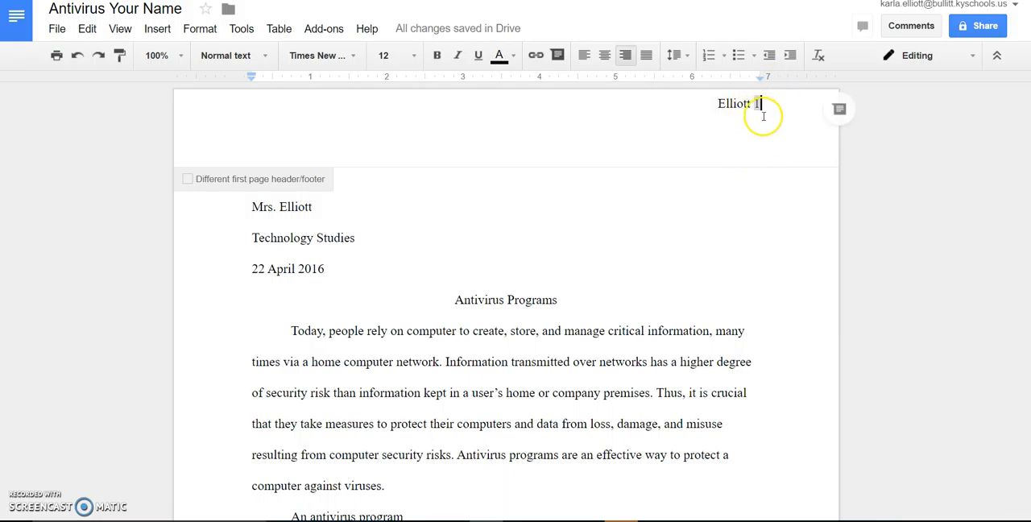
{"action": "left_click", "coordinate": [338, 228]}
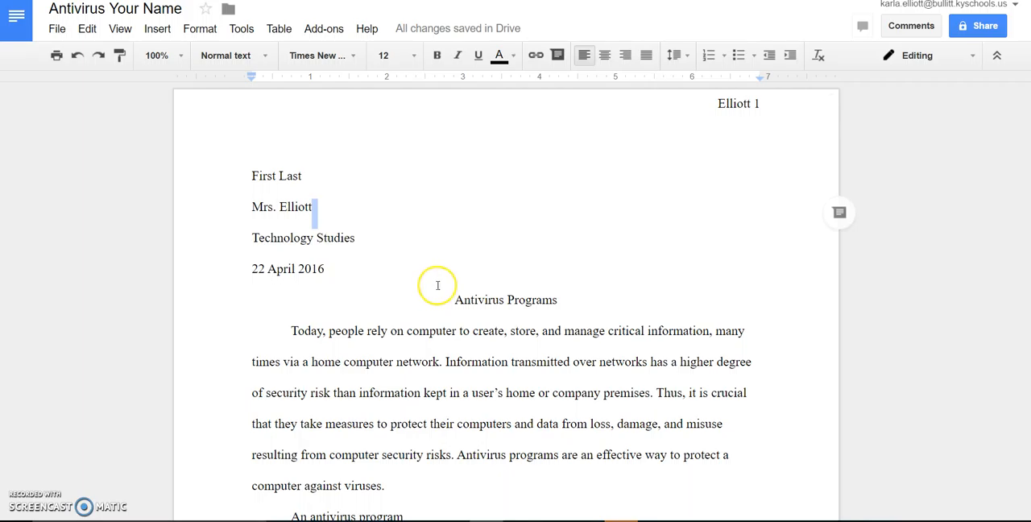
{"action": "left_click", "coordinate": [328, 269]}
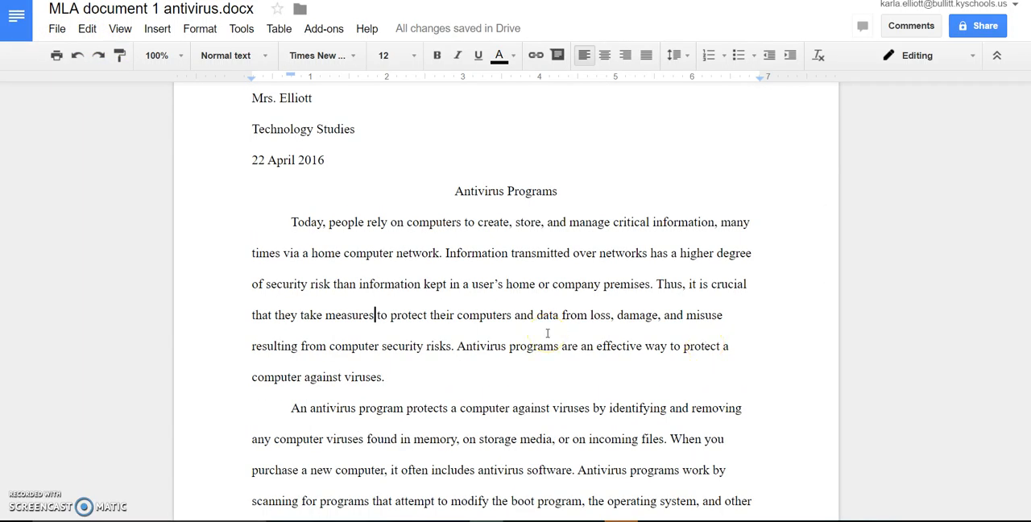
- Review the whole report across both pages, checking the page-number header, heading, centered title, indented paragraphs and closing sentence
{"action": "scroll", "coordinate": [508, 294], "scroll_direction": "down", "scroll_amount": 3}
{"action": "scroll", "coordinate": [507, 294], "scroll_direction": "down", "scroll_amount": 6}
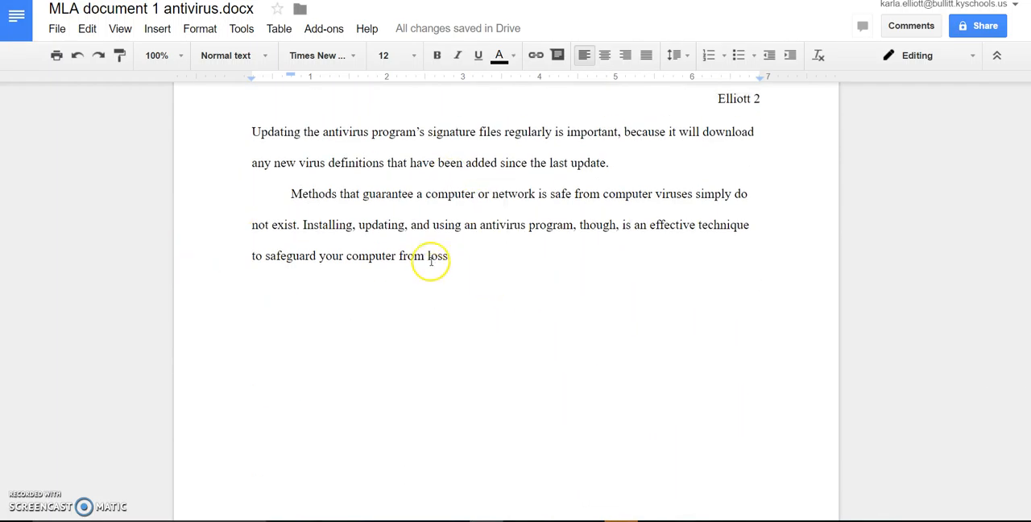
{"action": "type", "text": "."}
{"action": "scroll", "coordinate": [467, 307], "scroll_direction": "up", "scroll_amount": 1}
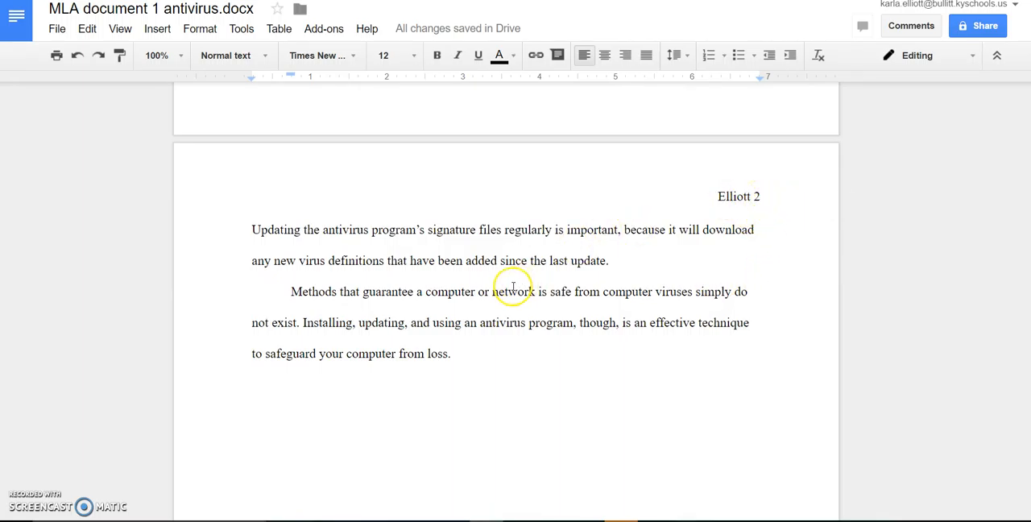
{"action": "scroll", "coordinate": [493, 296], "scroll_direction": "up", "scroll_amount": 5}
{"action": "scroll", "coordinate": [493, 296], "scroll_direction": "up", "scroll_amount": 4}
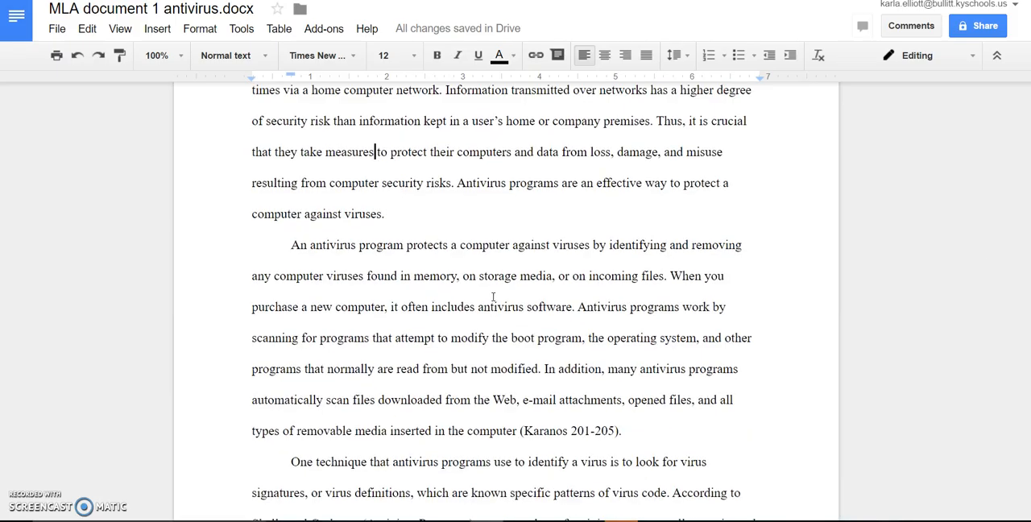
{"action": "scroll", "coordinate": [493, 296], "scroll_direction": "up", "scroll_amount": 1}
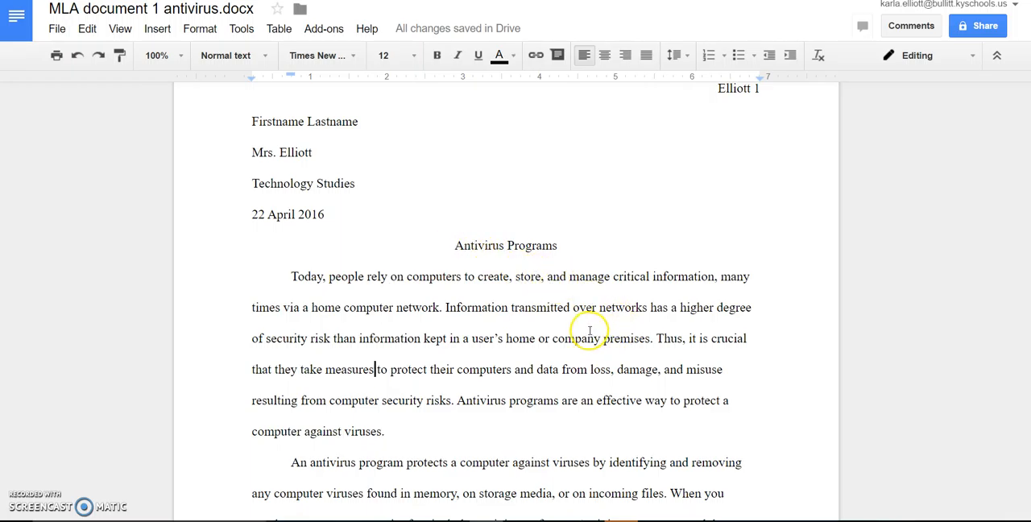
{"action": "scroll", "coordinate": [590, 330], "scroll_direction": "down", "scroll_amount": 4}
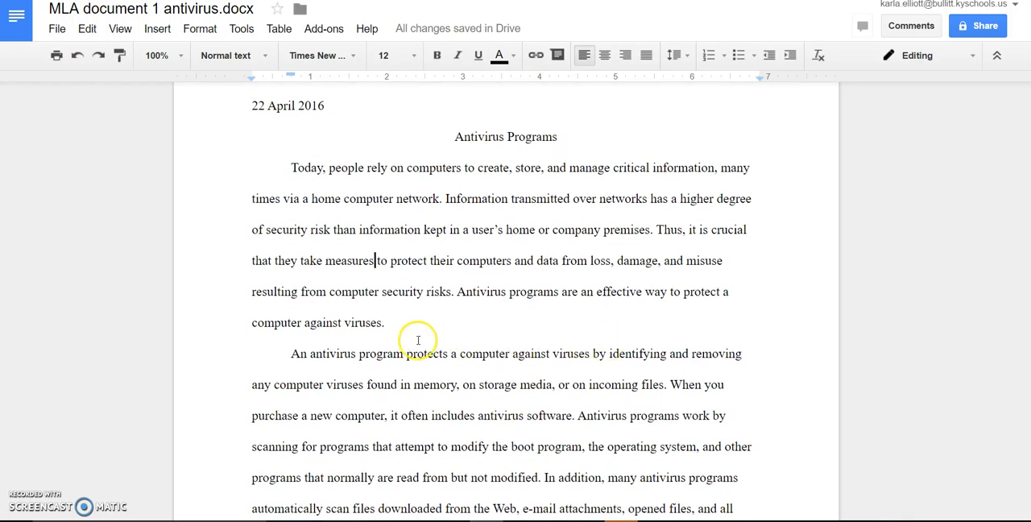
{"action": "scroll", "coordinate": [510, 333], "scroll_direction": "down", "scroll_amount": 2}
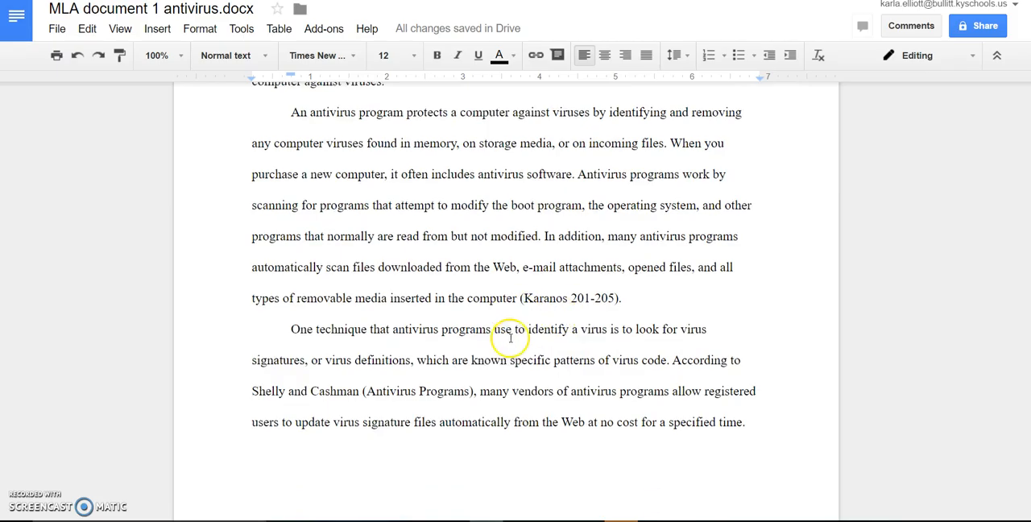
{"action": "scroll", "coordinate": [407, 341], "scroll_direction": "down", "scroll_amount": 1}
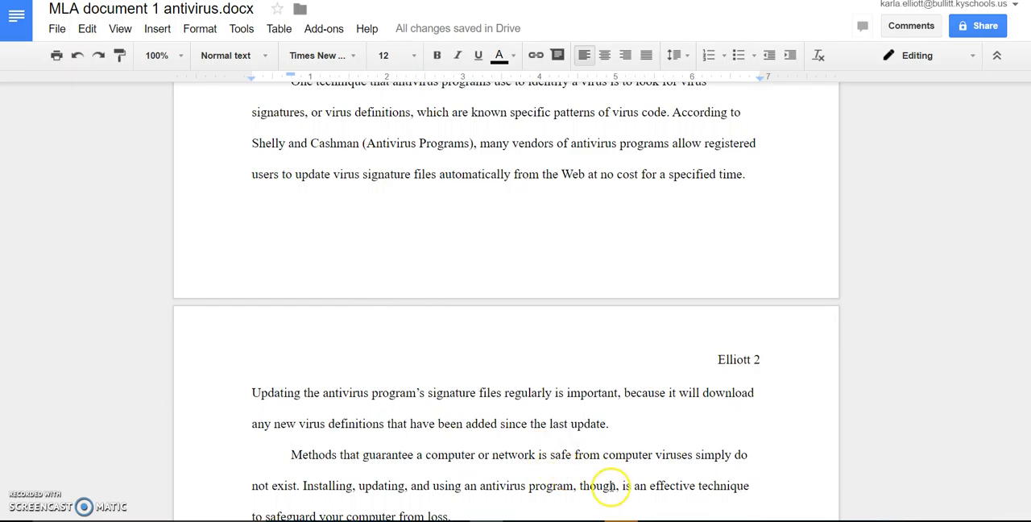
{"action": "scroll", "coordinate": [725, 456], "scroll_direction": "down", "scroll_amount": 1}
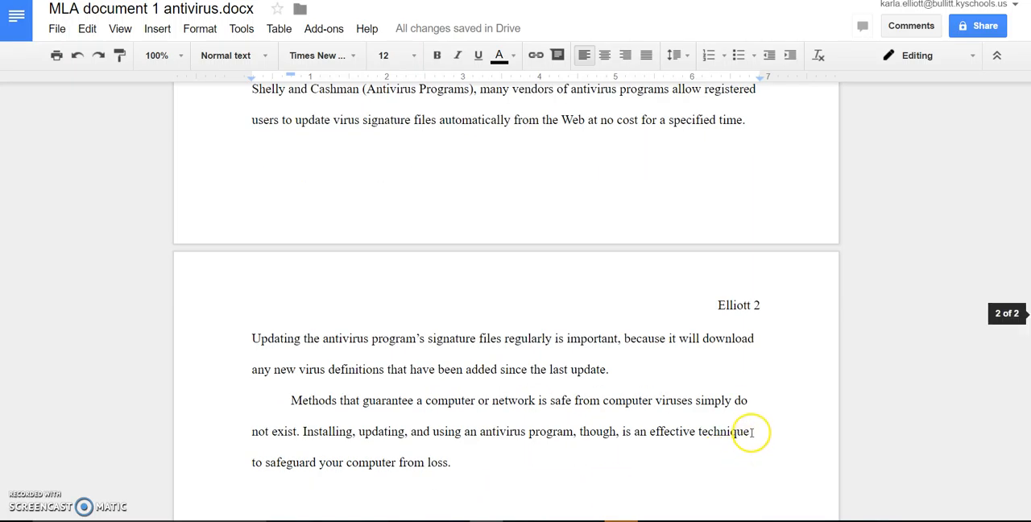
{"action": "scroll", "coordinate": [660, 301], "scroll_direction": "up", "scroll_amount": 2}
{"action": "scroll", "coordinate": [695, 202], "scroll_direction": "up", "scroll_amount": 2}
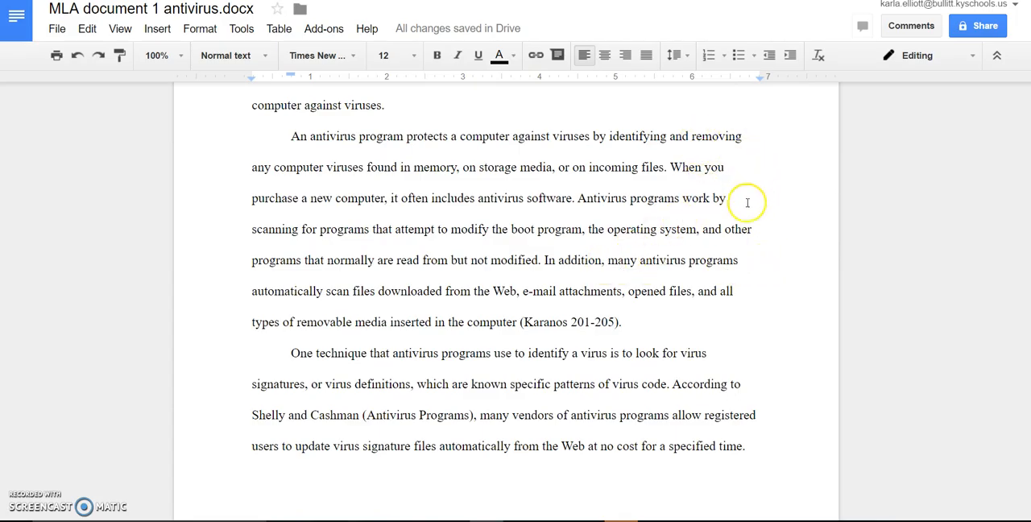
{"action": "scroll", "coordinate": [737, 209], "scroll_direction": "up", "scroll_amount": 5}
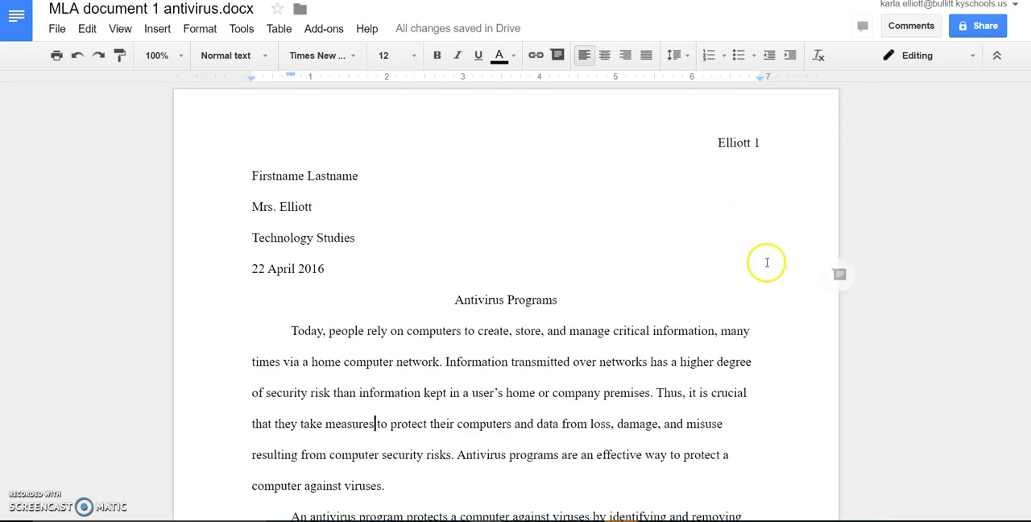
- Check the document's word count and close the statistics
{"action": "scroll", "coordinate": [449, 314], "scroll_direction": "down", "scroll_amount": 1}
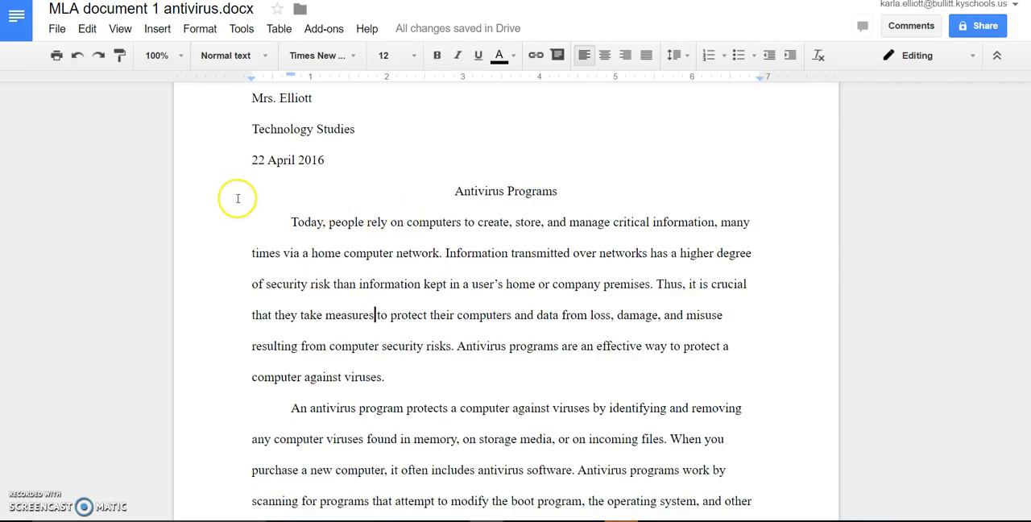
{"action": "left_click", "coordinate": [241, 29]}
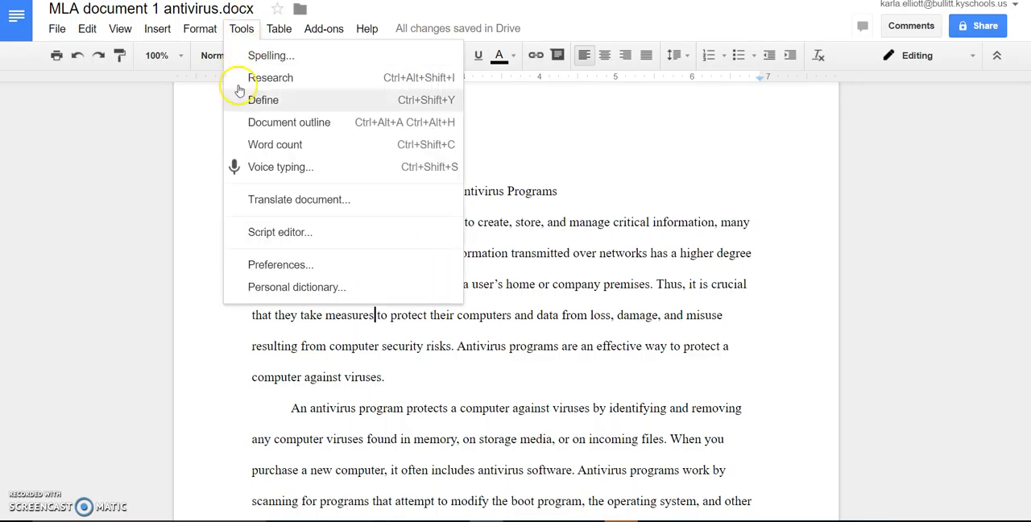
{"action": "left_click", "coordinate": [253, 149]}
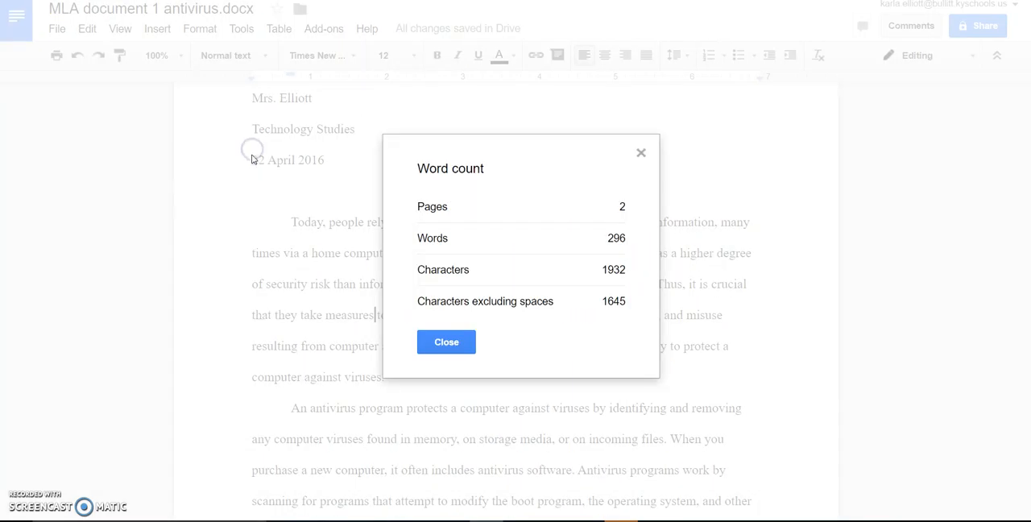
{"action": "left_click", "coordinate": [623, 250]}
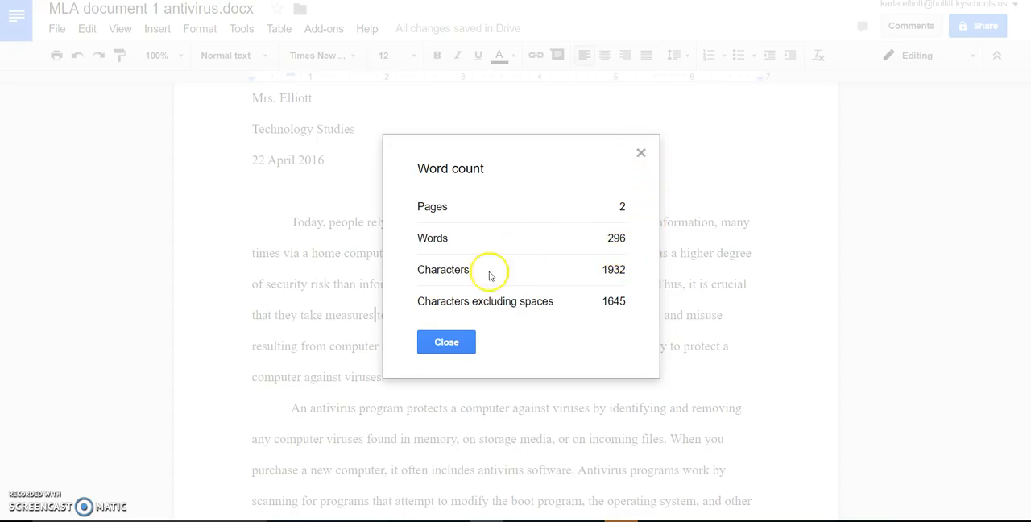
{"action": "left_click", "coordinate": [441, 345]}
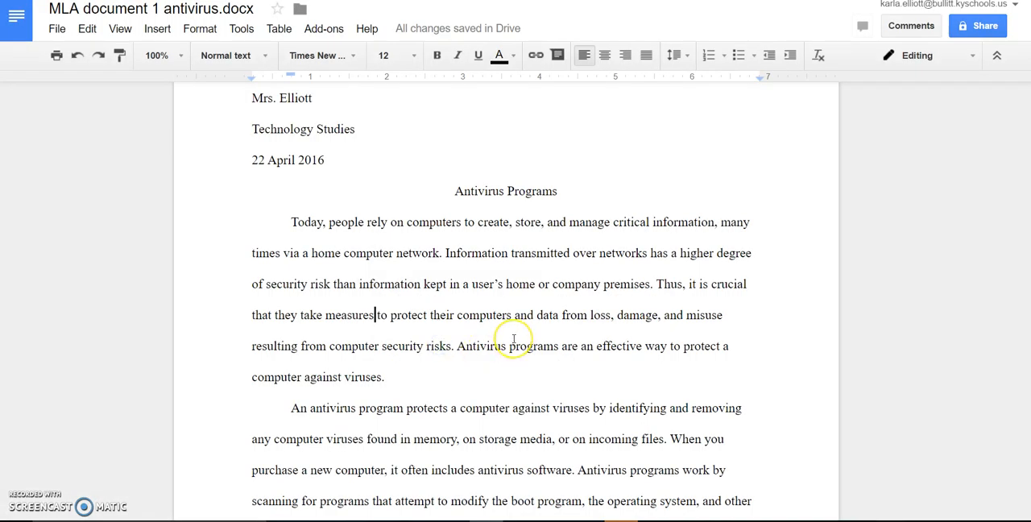
- Share the document with one person by entering their email address, keep the access level at Can edit, and send the invitation
{"action": "scroll", "coordinate": [513, 339], "scroll_direction": "up", "scroll_amount": 1}
{"action": "scroll", "coordinate": [513, 339], "scroll_direction": "down", "scroll_amount": 1}
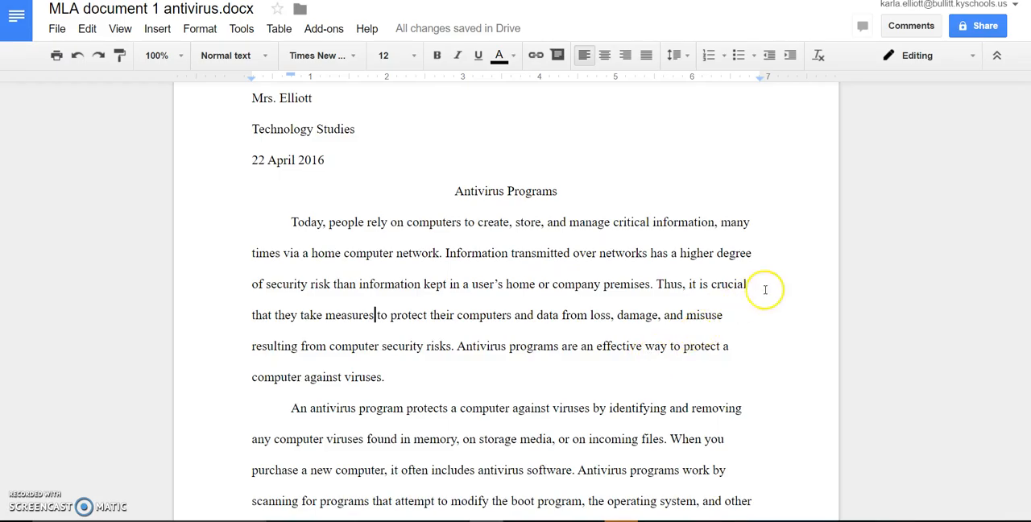
{"action": "left_click", "coordinate": [989, 27]}
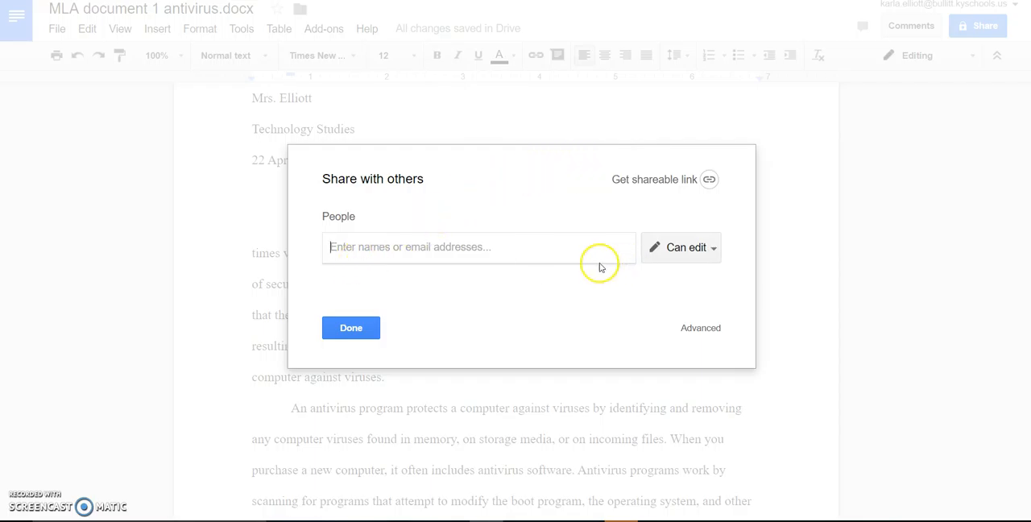
{"action": "left_click", "coordinate": [714, 251]}
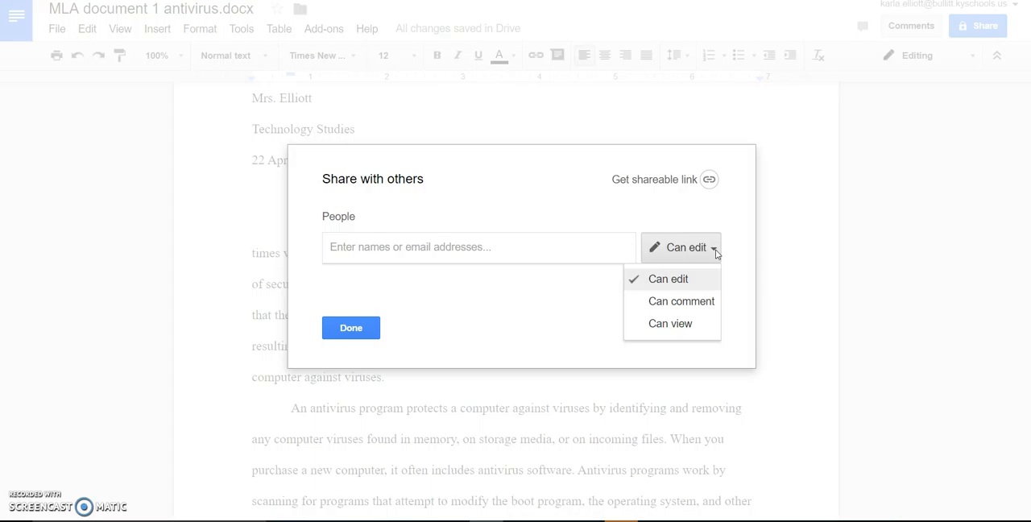
{"action": "left_click", "coordinate": [698, 304]}
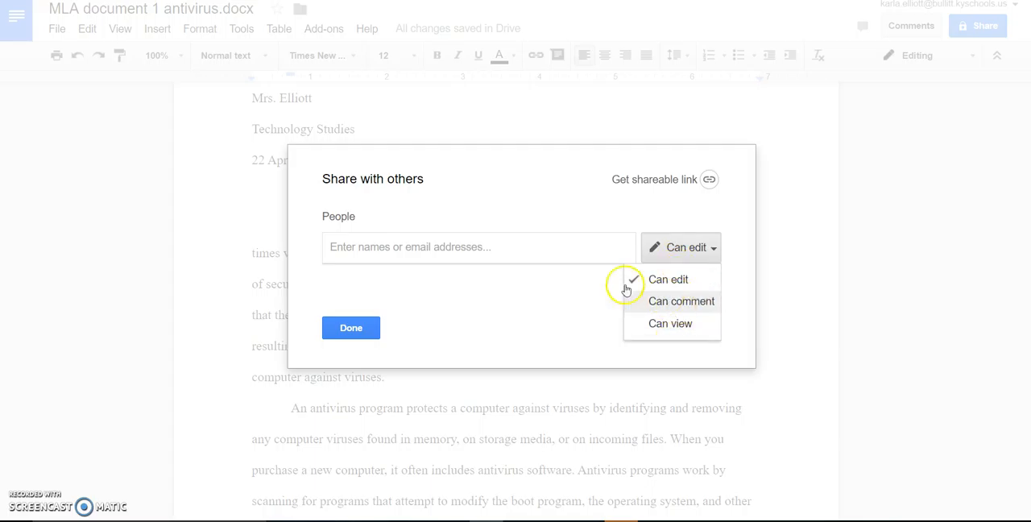
{"action": "left_click", "coordinate": [430, 253]}
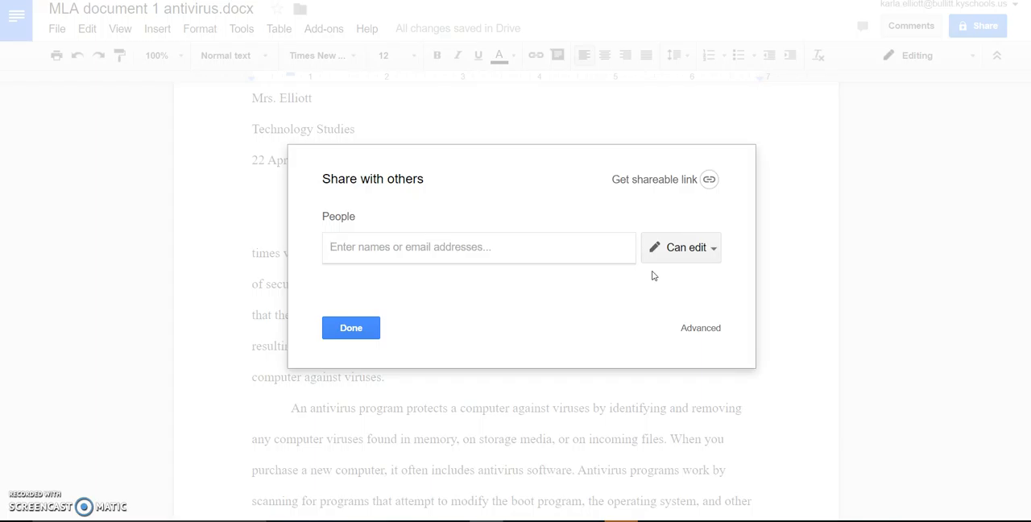
{"action": "type", "text": "karla."}
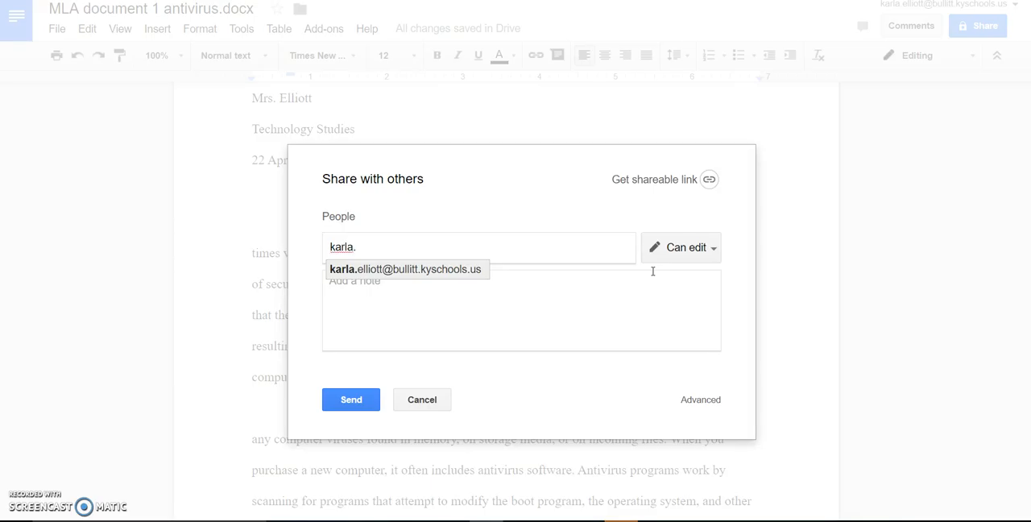
{"action": "left_click", "coordinate": [460, 269]}
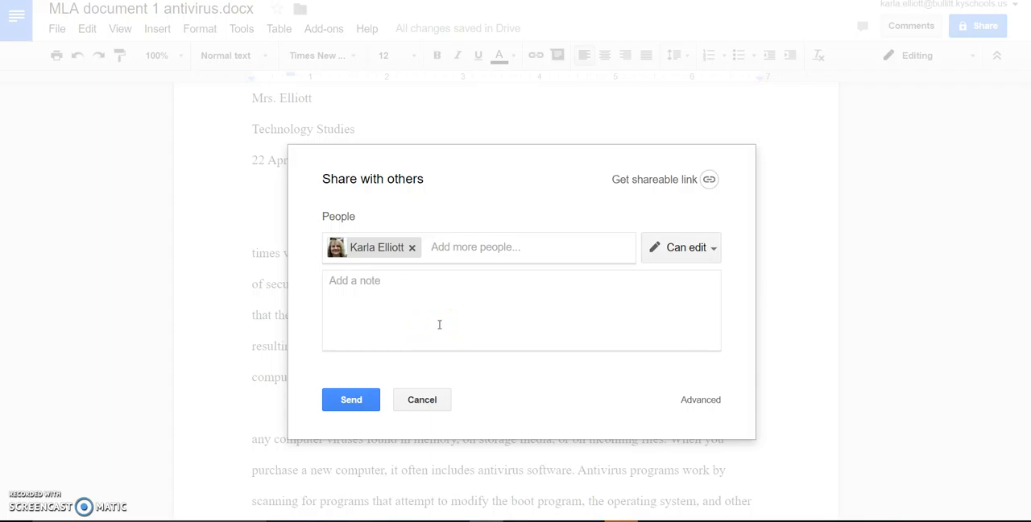
{"action": "left_click", "coordinate": [361, 407]}
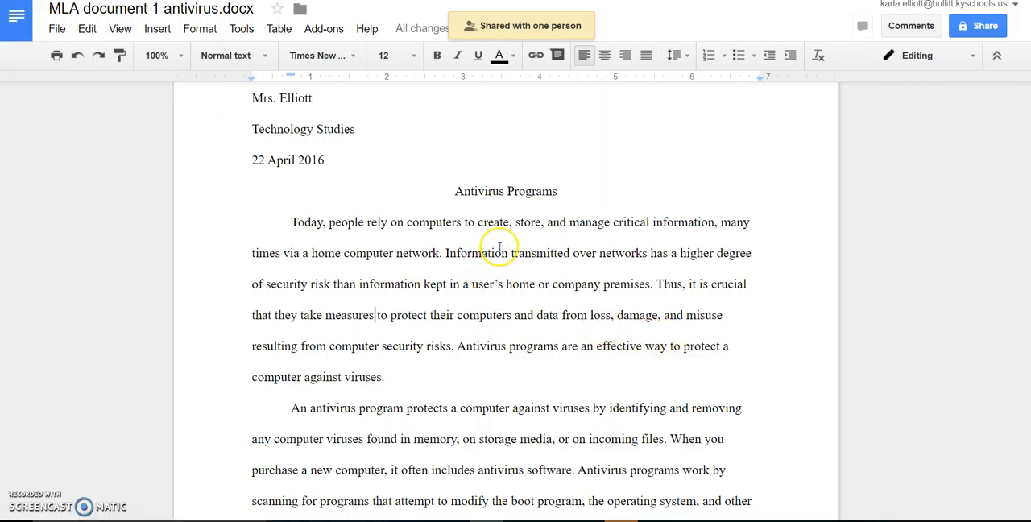
{"action": "scroll", "coordinate": [497, 245], "scroll_direction": "down", "scroll_amount": 2}
{"action": "scroll", "coordinate": [299, 236], "scroll_direction": "down", "scroll_amount": 9}
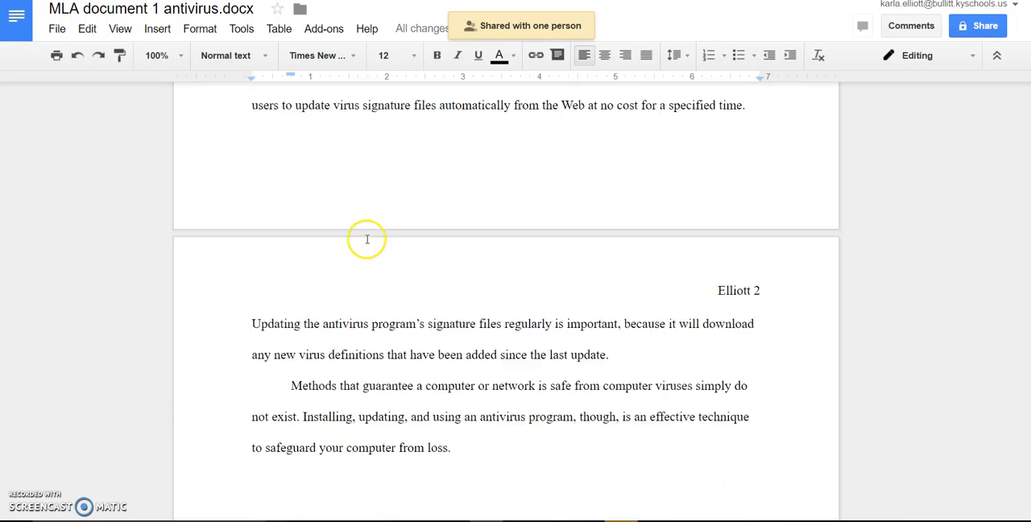
{"action": "scroll", "coordinate": [369, 241], "scroll_direction": "down", "scroll_amount": 3}
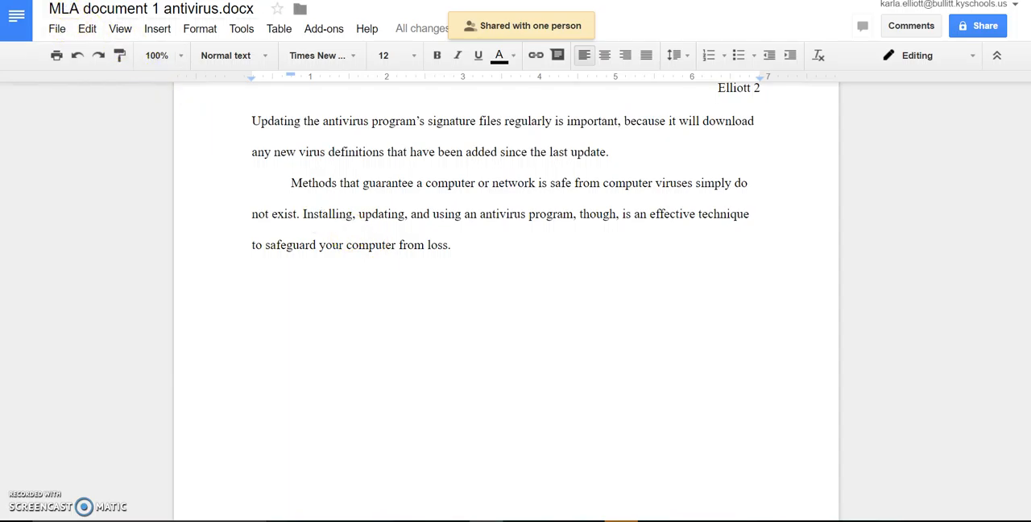